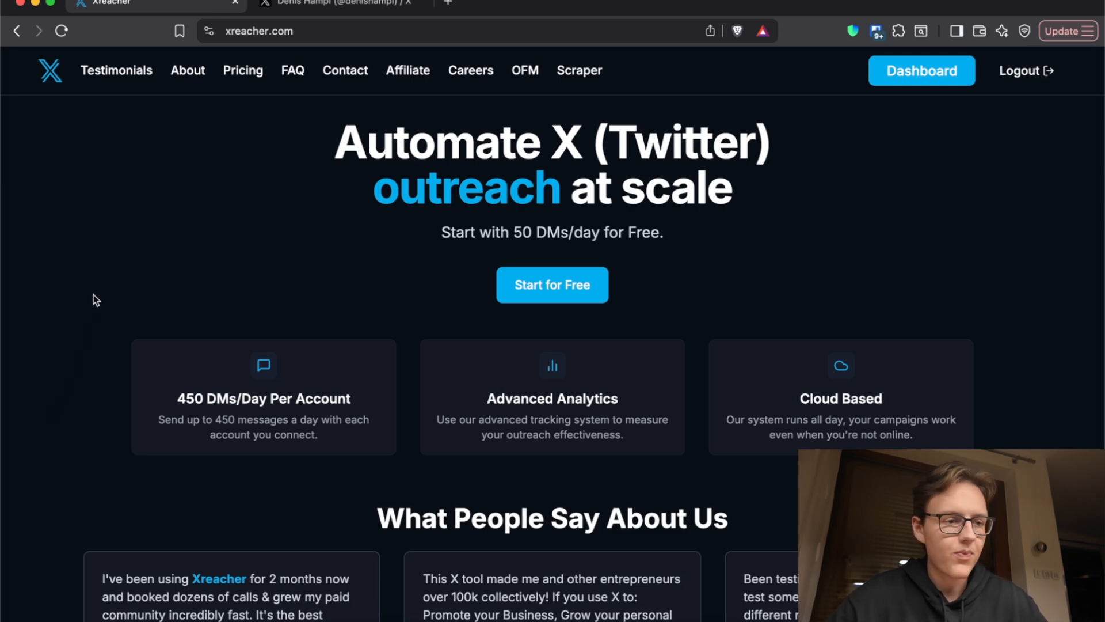
Step: Open the Xreacher dashboard and start creating a new campaign
key("ctrl+Tab")
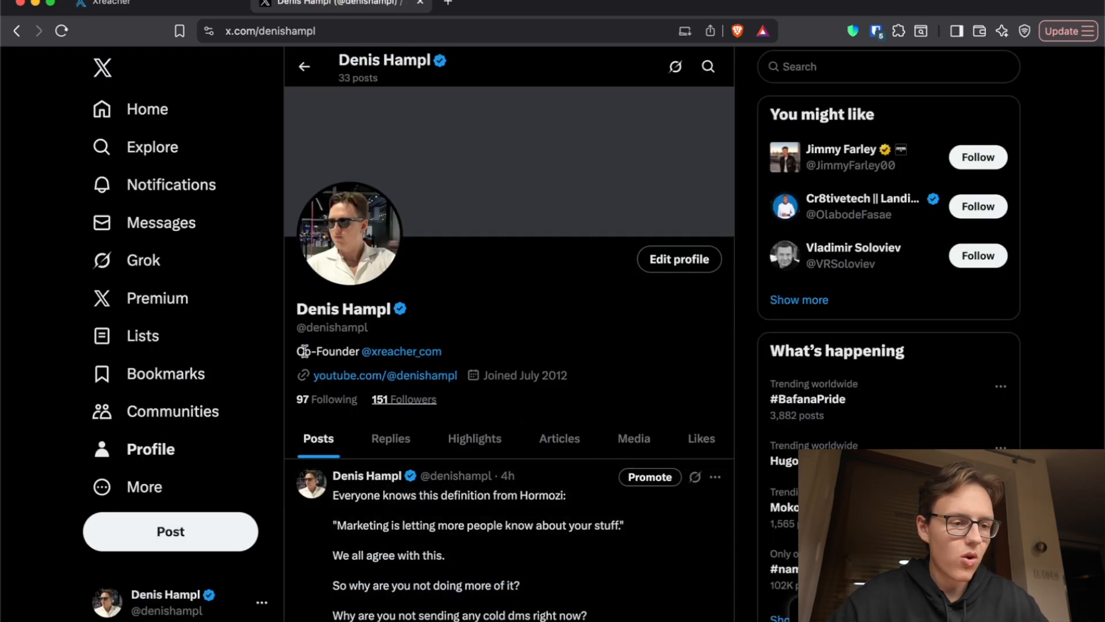
left_click(143, 5)
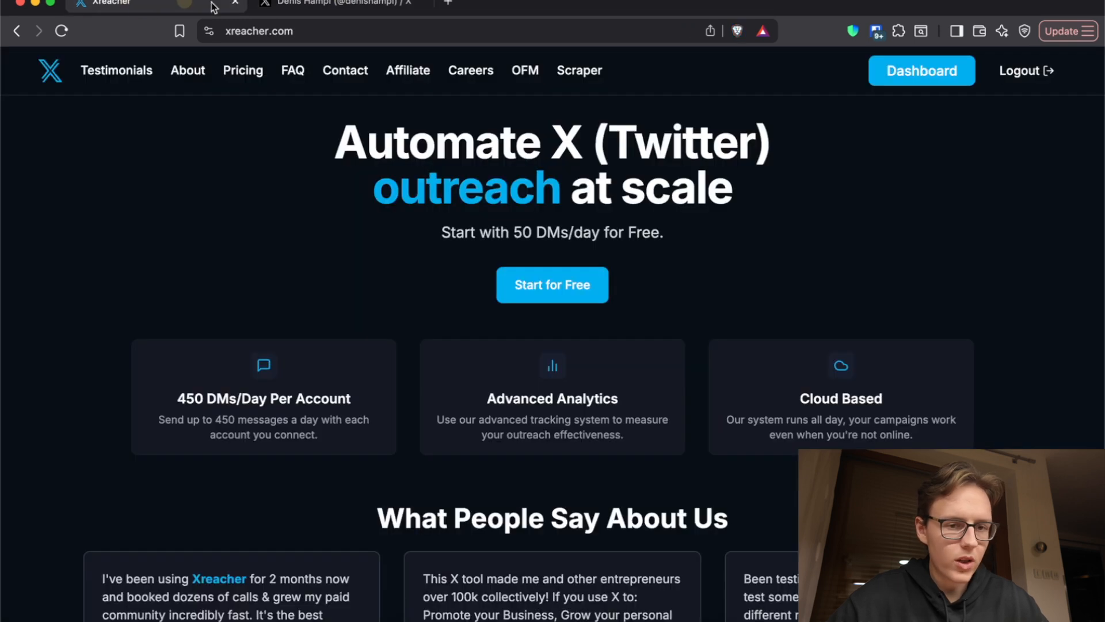
left_click(919, 66)
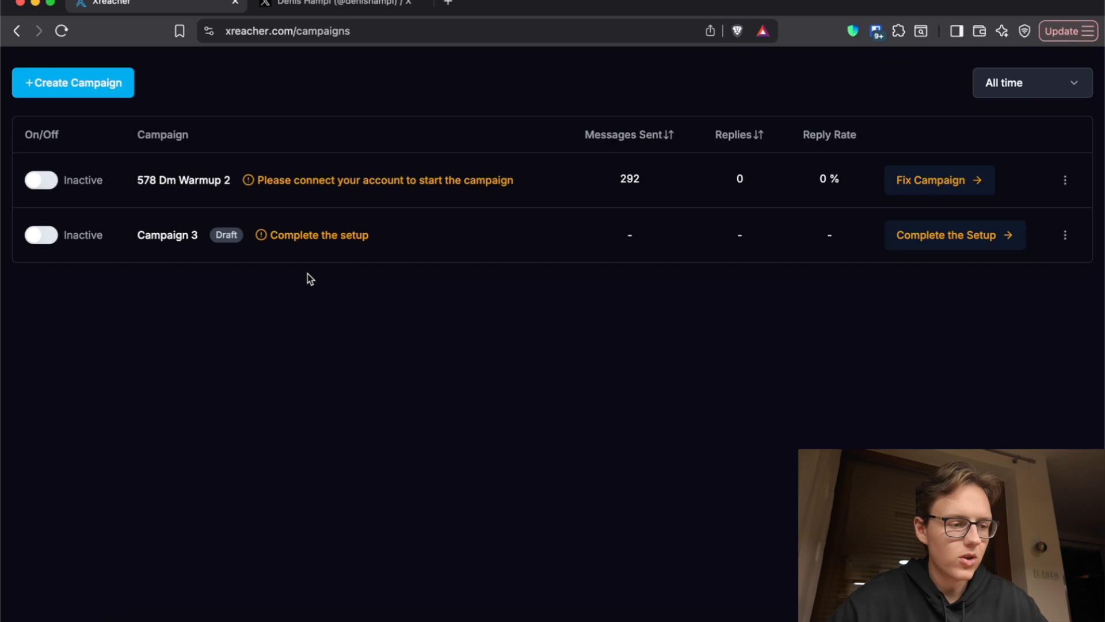
left_click(106, 141)
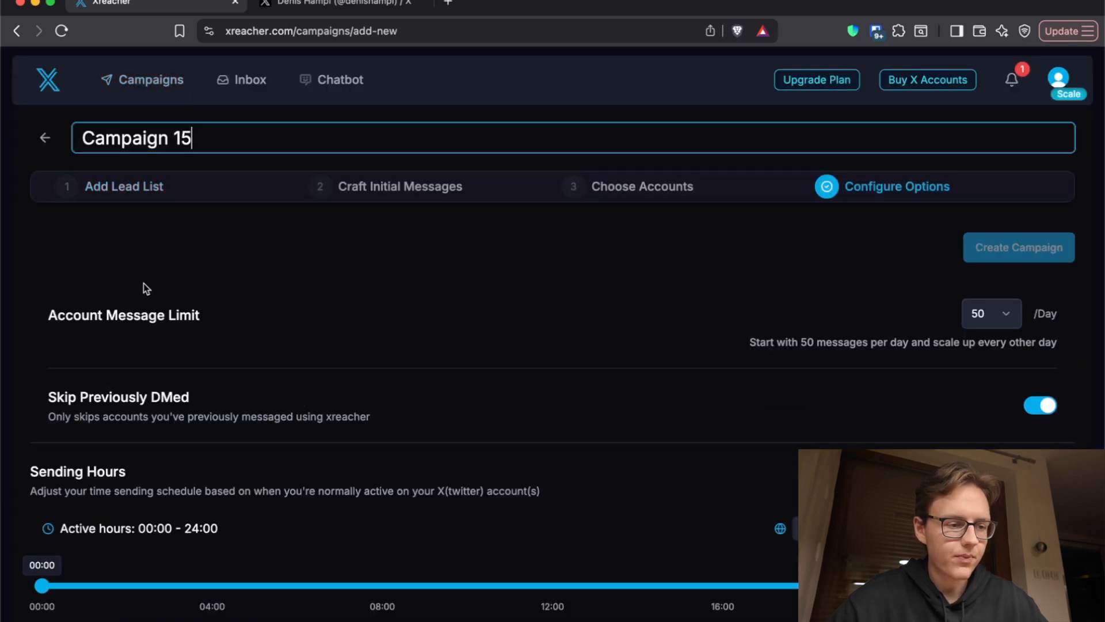
Step: Start adding a scraped lead list to the campaign, using Tweet Scraping as the lead source method
left_click(115, 193)
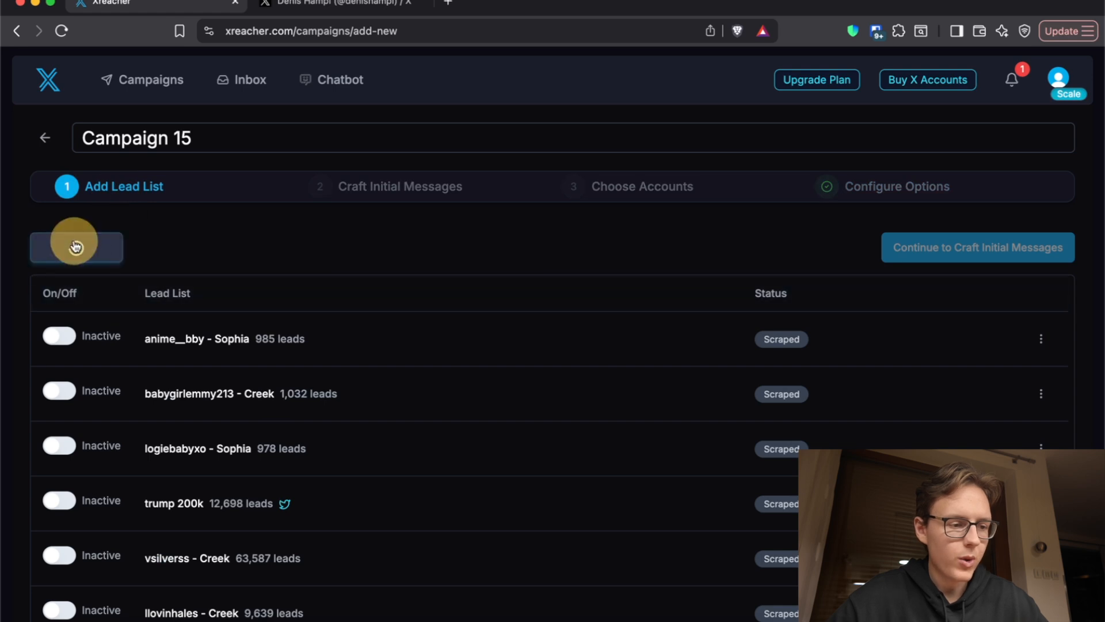
left_click(77, 247)
left_click(502, 404)
left_click(612, 272)
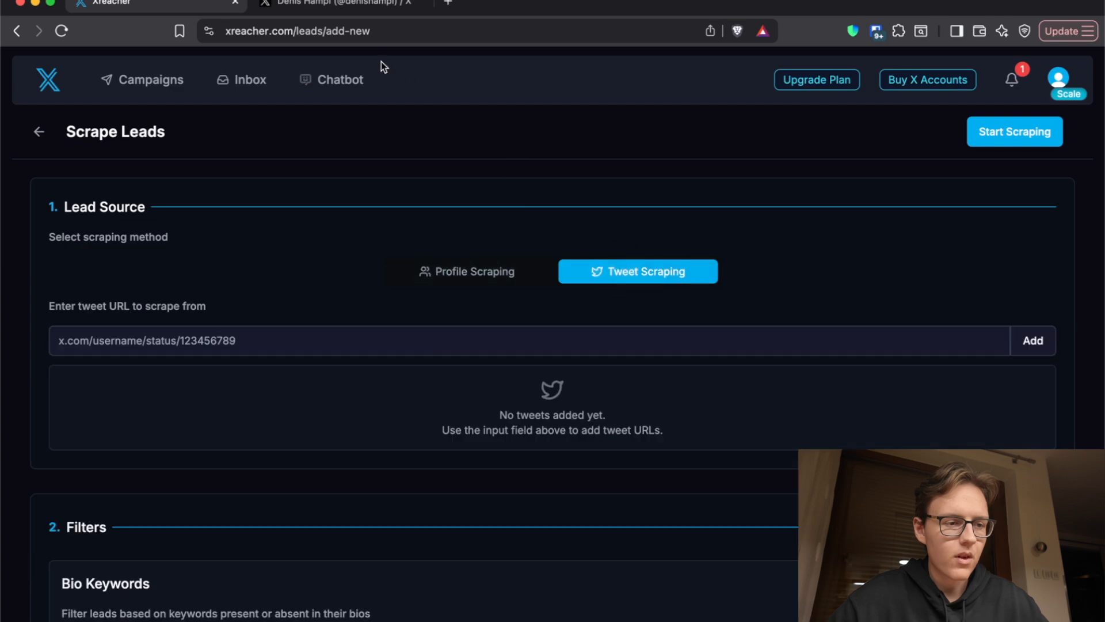
Step: Switch to X, search for "hormozi" in Explore, and open the verified Alex Hormozi profile
left_click(339, 3)
left_click(131, 158)
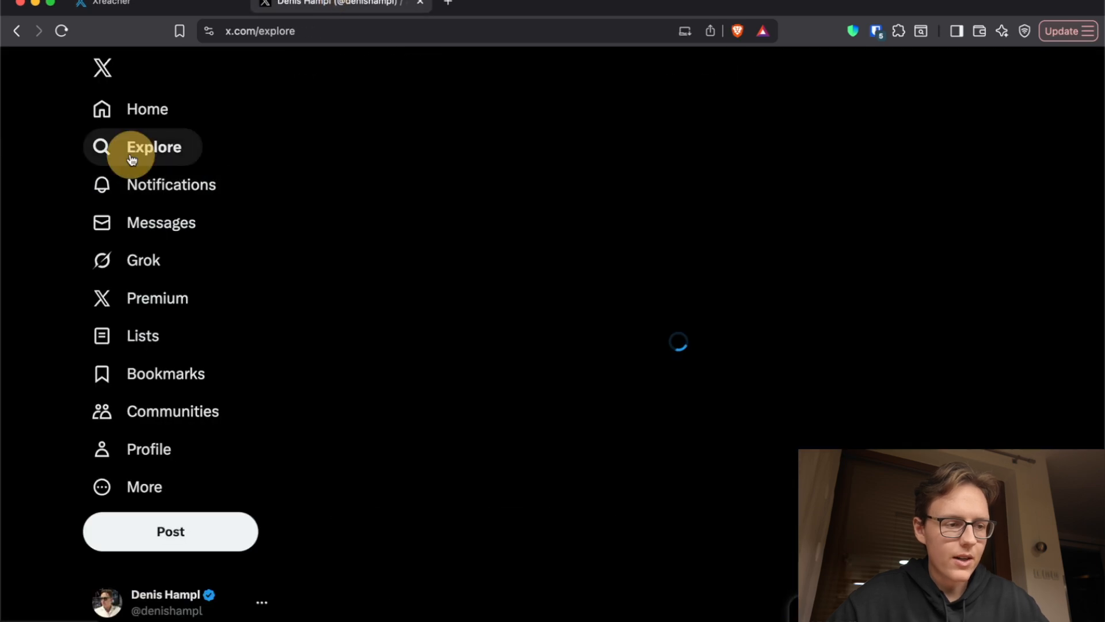
left_click(427, 65)
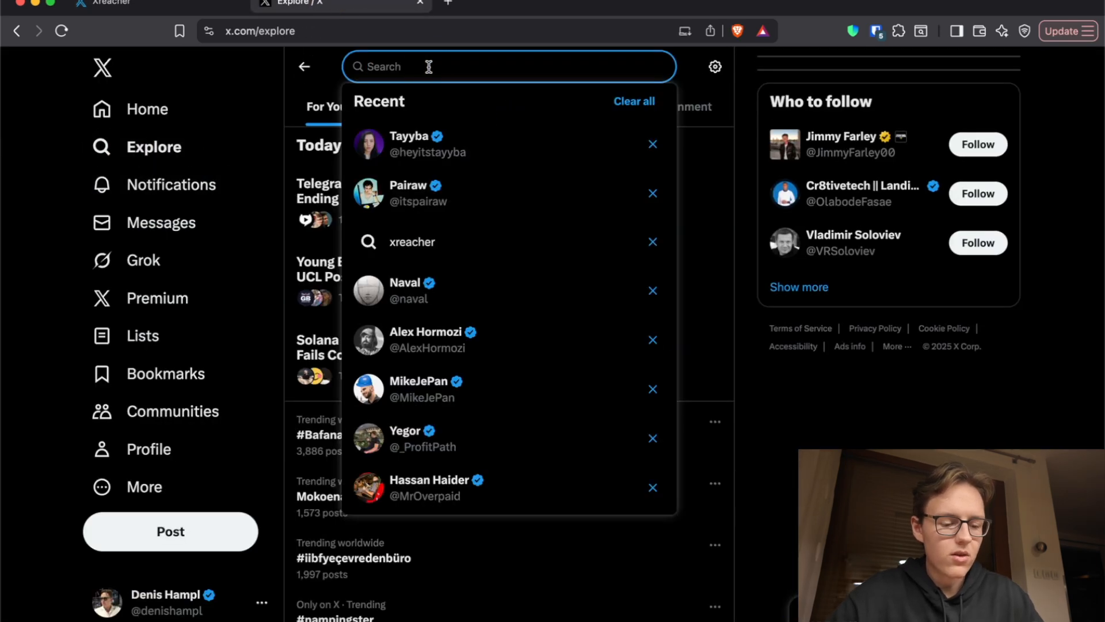
type("hormozi")
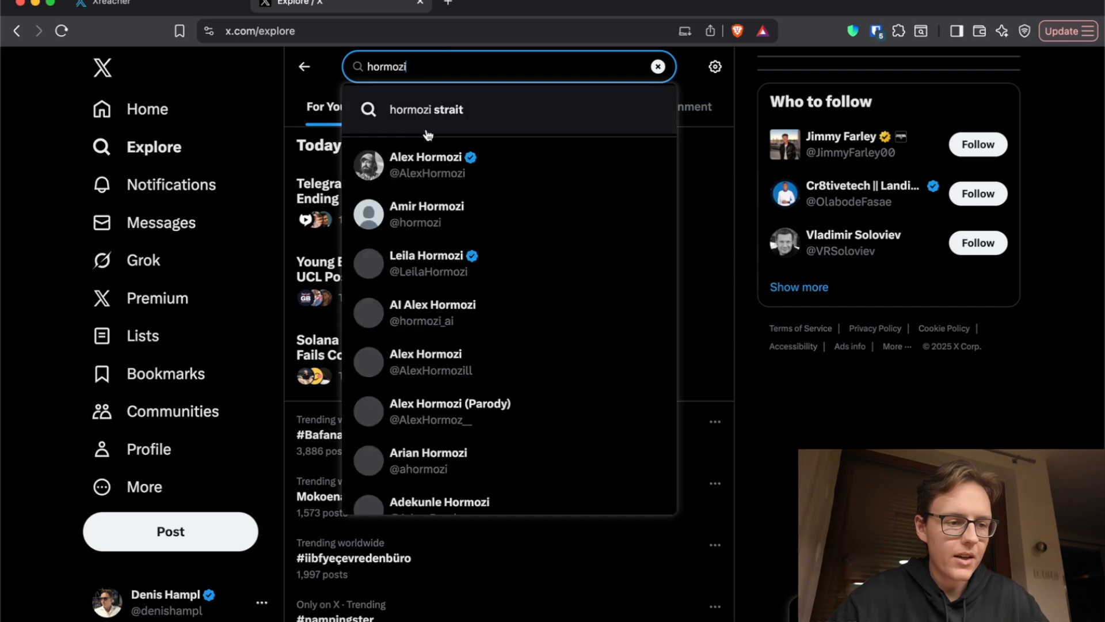
left_click(431, 161)
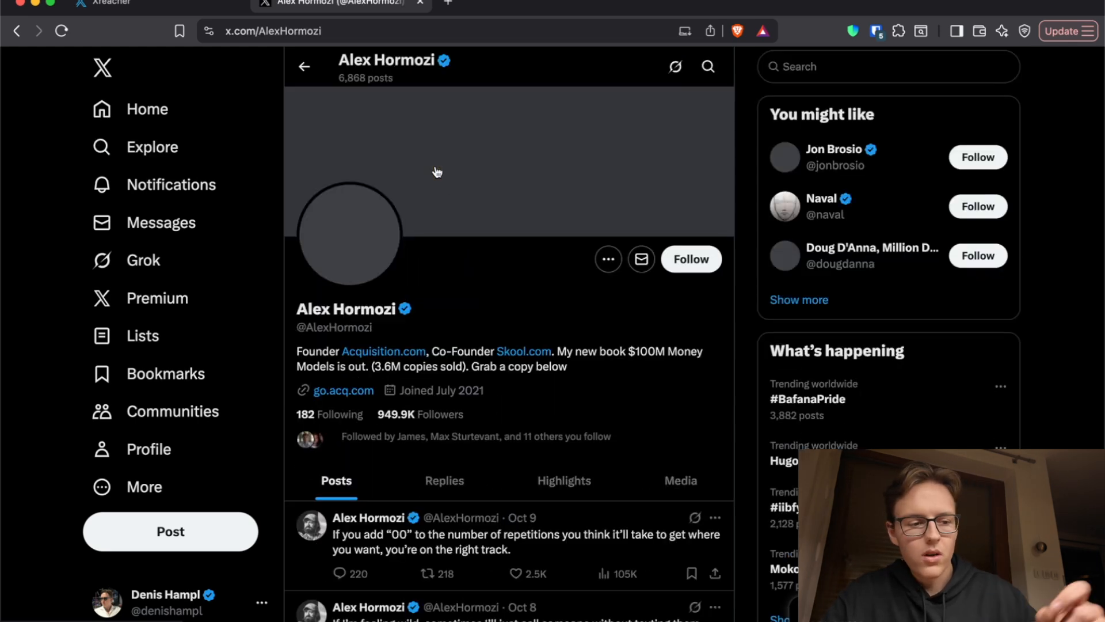
Step: Find and open Alex Hormozi's Oct 4 post beginning "You can change your entire bloodline"
scroll(438, 171, "down", 7)
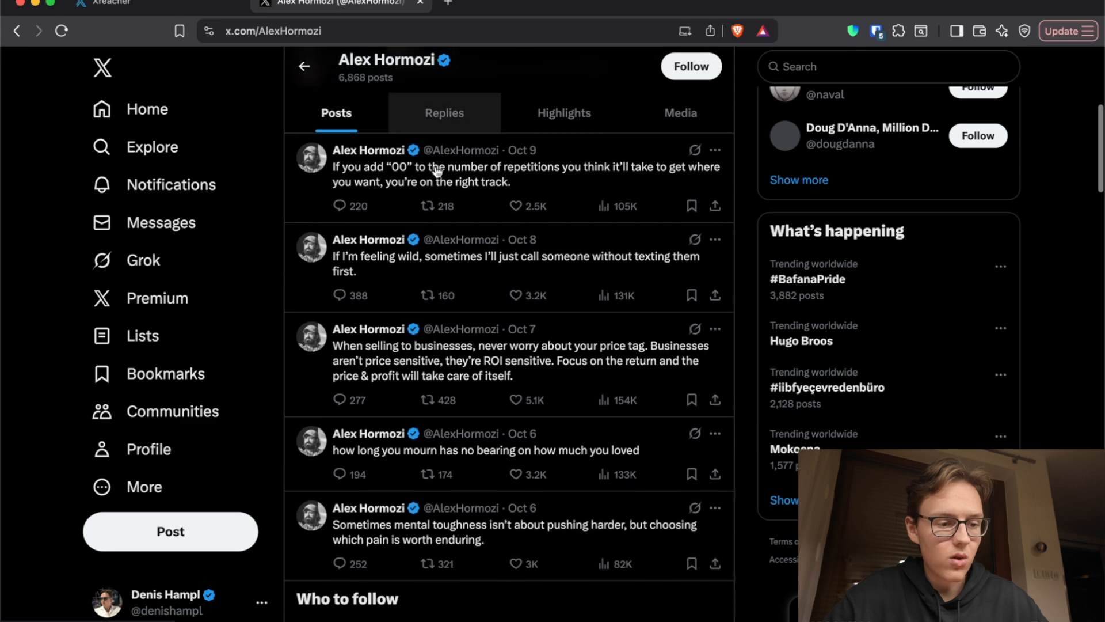
scroll(480, 296, "down", 2)
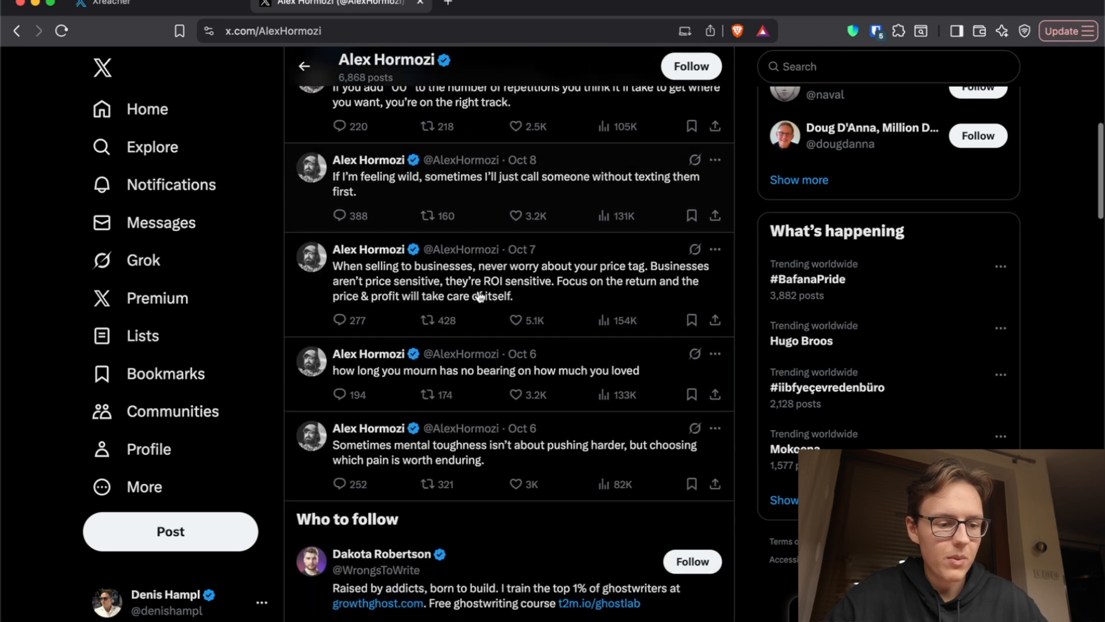
scroll(480, 296, "down", 14)
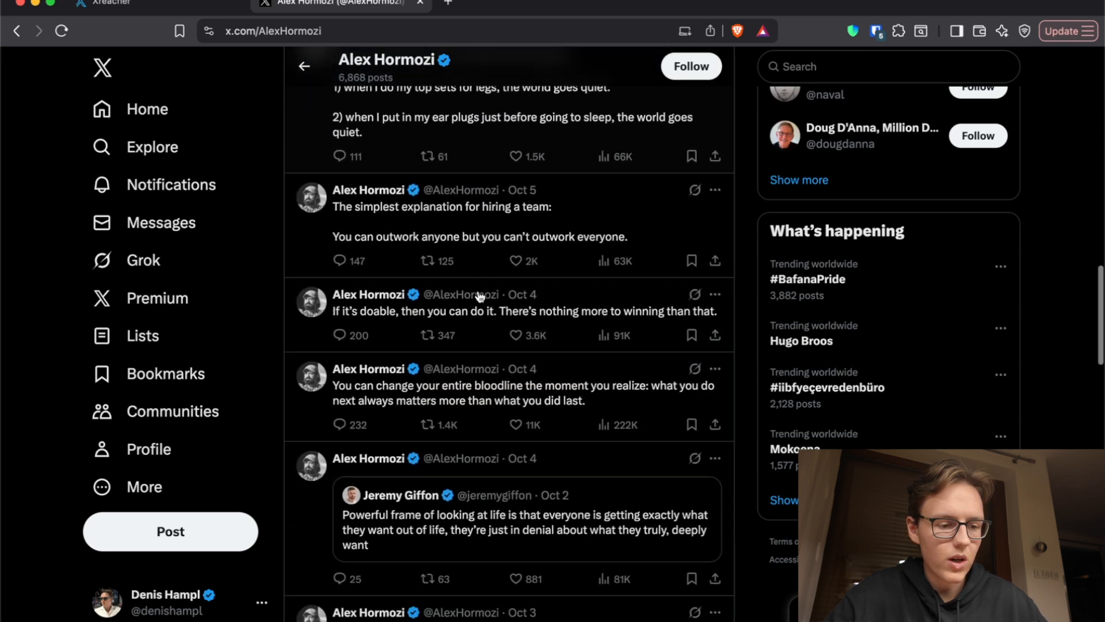
left_click(466, 288)
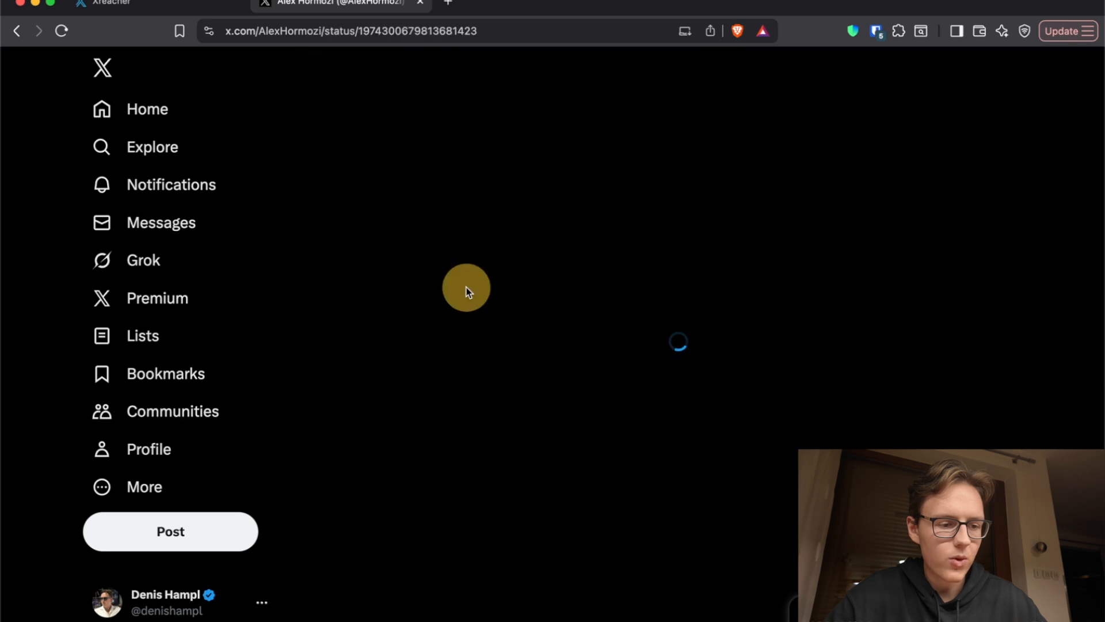
Step: Copy the open post's URL and add it as the tweet to scrape from in Xreacher
key("super+l")
key("super+c")
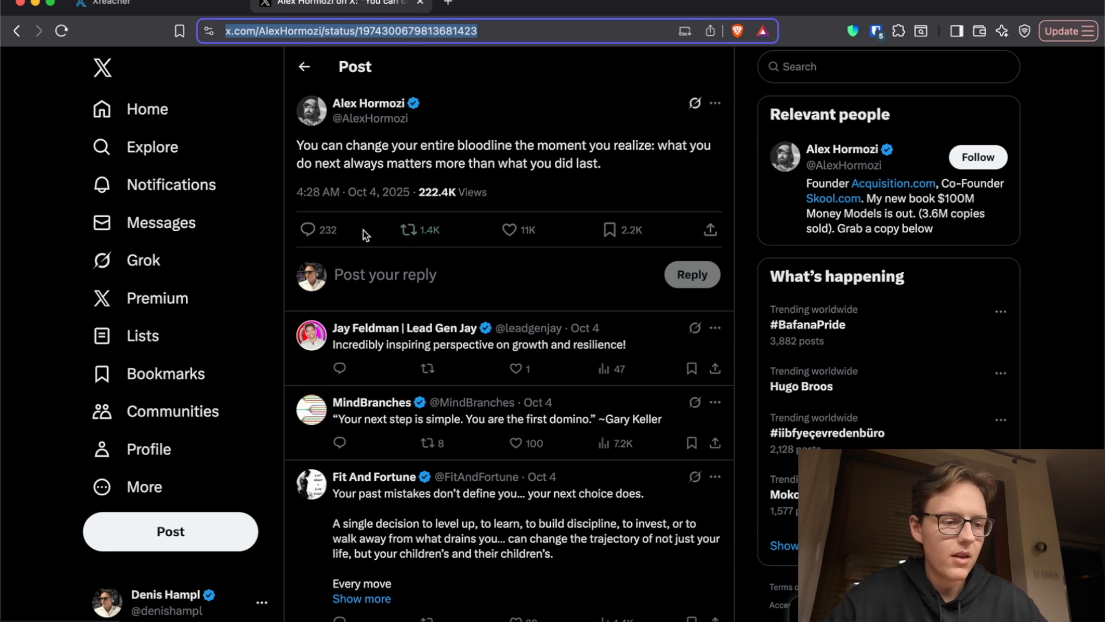
left_click(167, 4)
left_click(412, 342)
key("super+v")
key("Return")
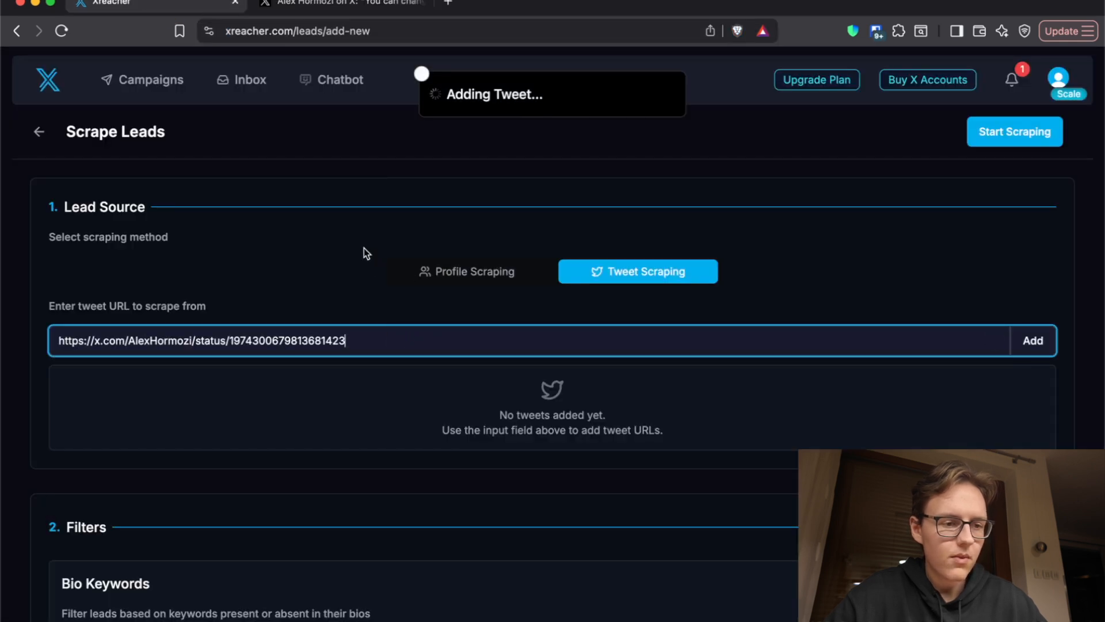
Step: Exclude third world countries in the lead list's location filter
scroll(364, 247, "down", 6)
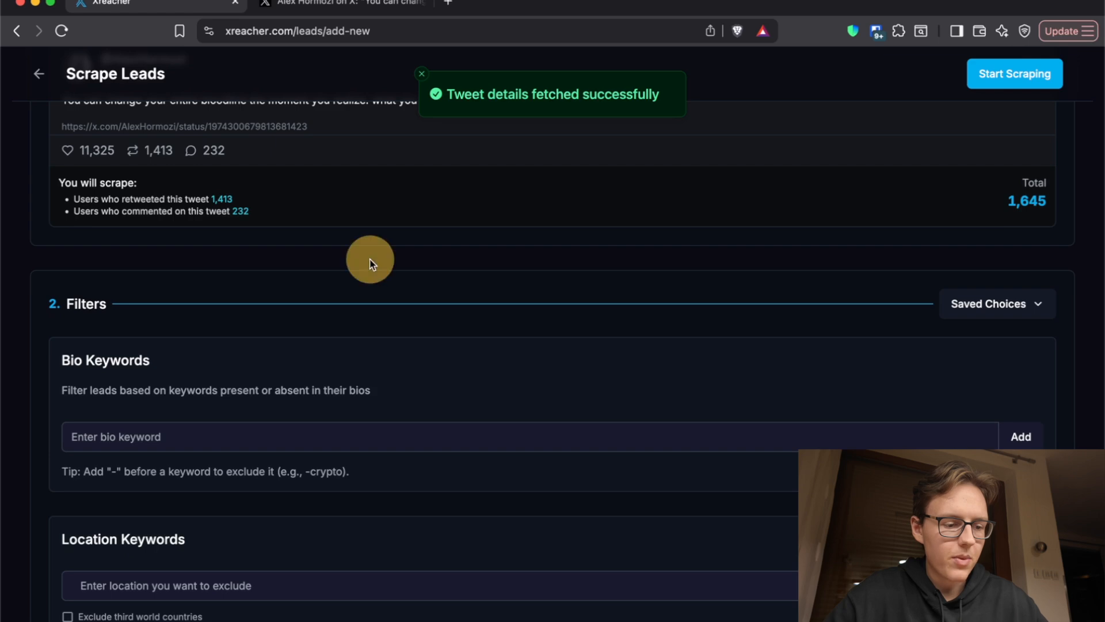
scroll(369, 264, "down", 5)
scroll(372, 265, "up", 1)
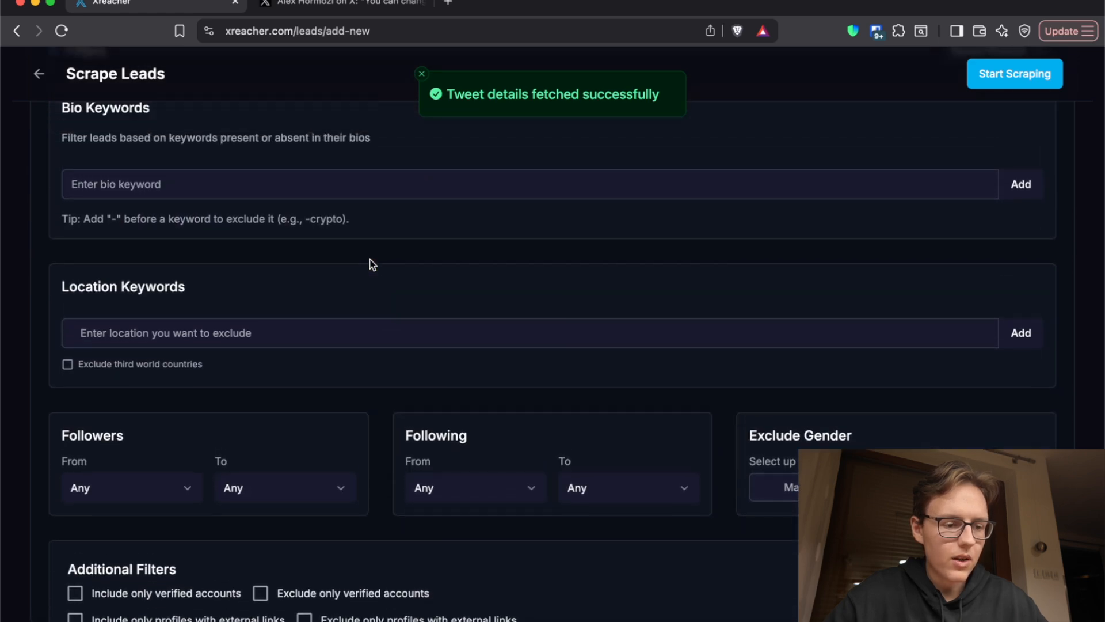
left_click(68, 363)
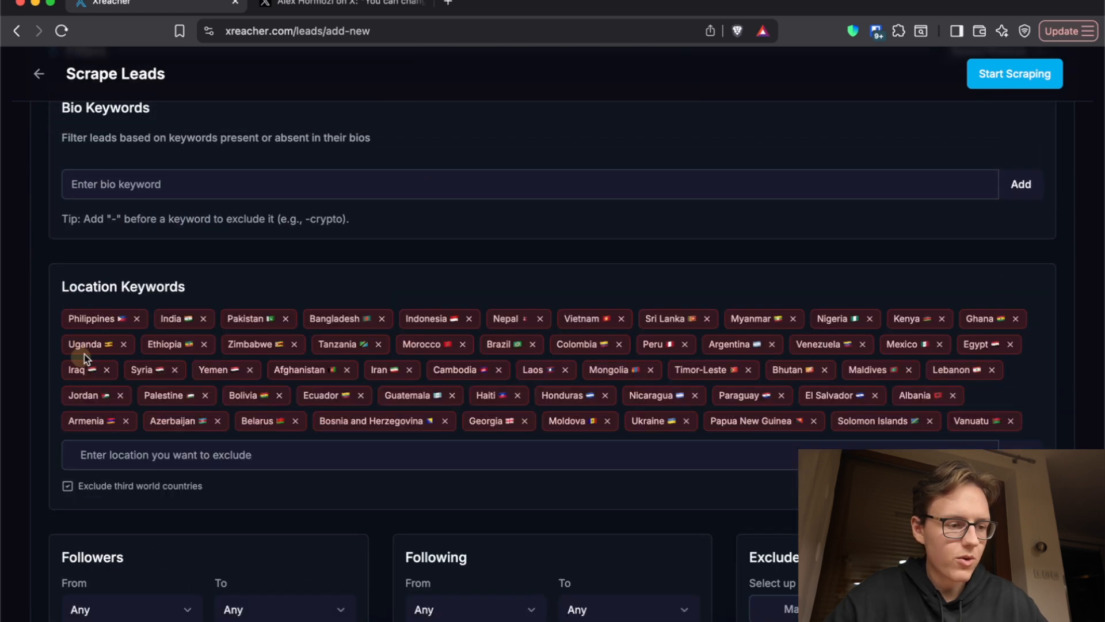
Step: Restrict the scraped leads to include only profiles with external links
scroll(156, 286, "down", 1)
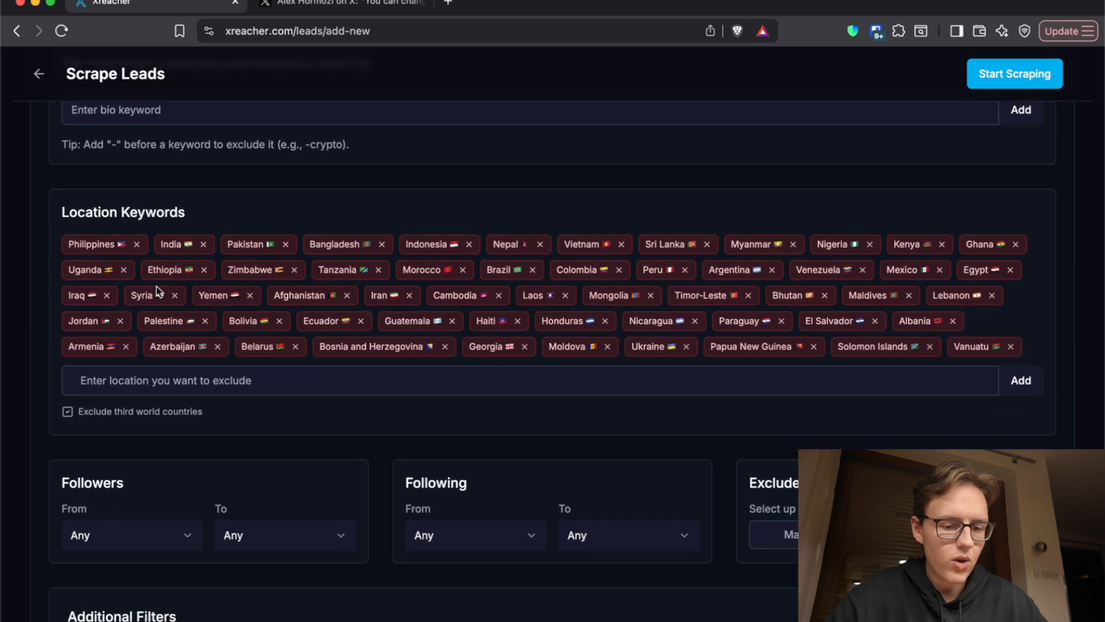
scroll(691, 351, "down", 2)
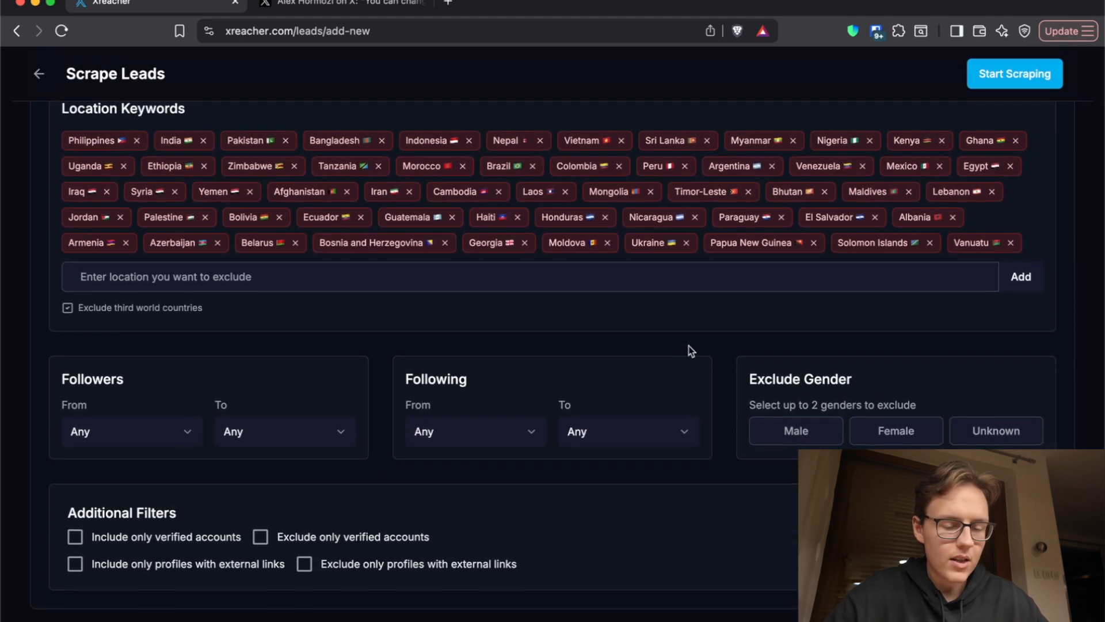
scroll(837, 323, "up", 2)
scroll(838, 322, "down", 2)
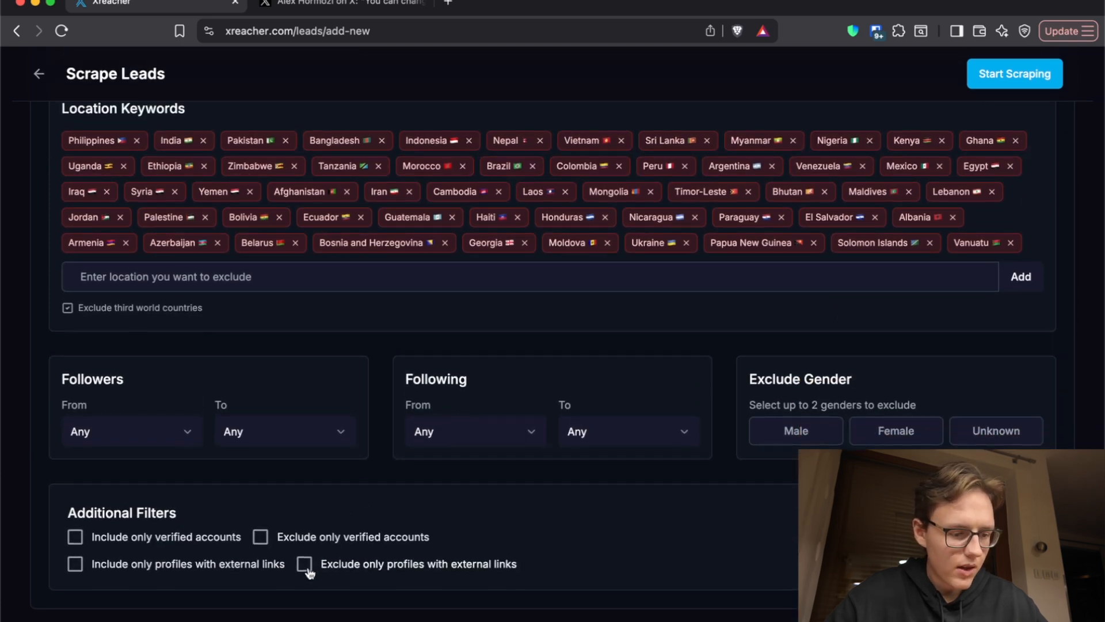
left_click(74, 565)
Step: Start the scraping and name the lead source "hormozi tweets"
scroll(650, 457, "up", 10)
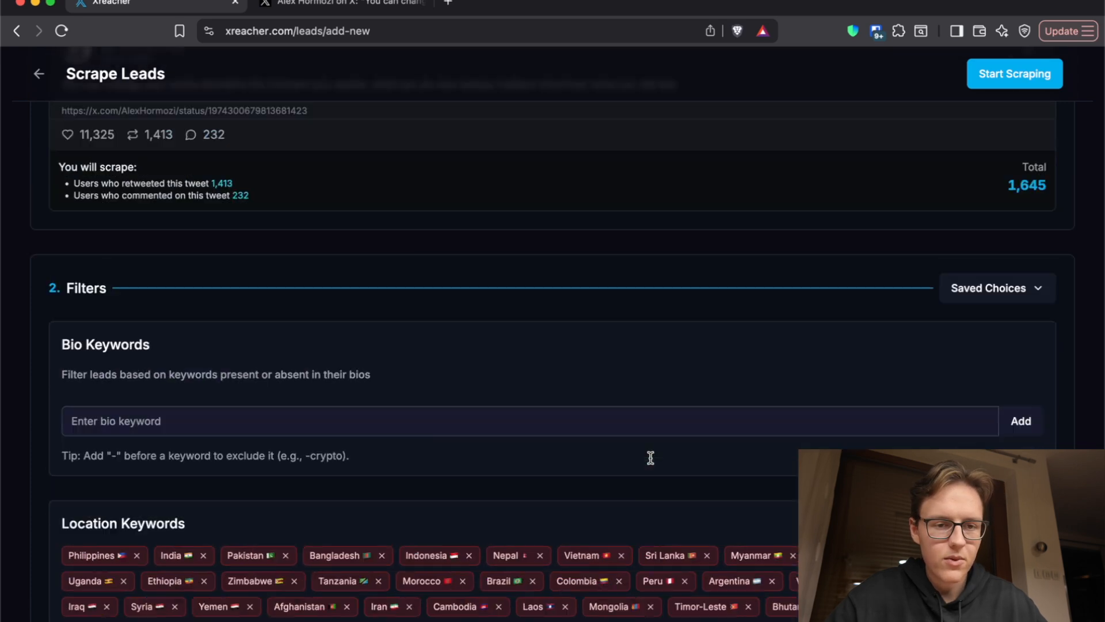
left_click(979, 74)
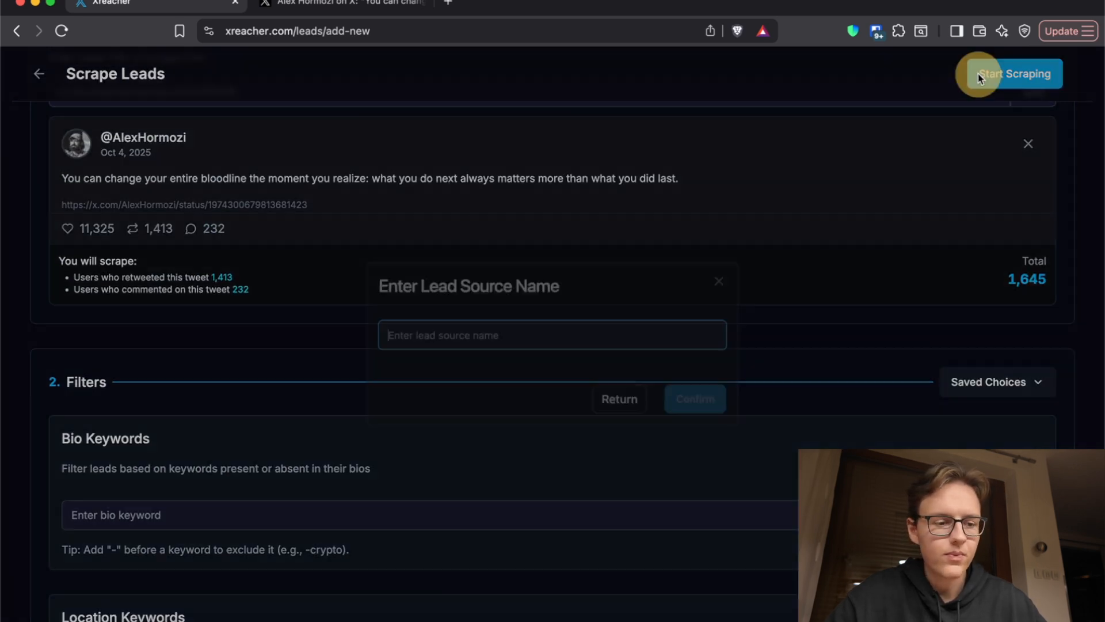
type("hormozi tweets")
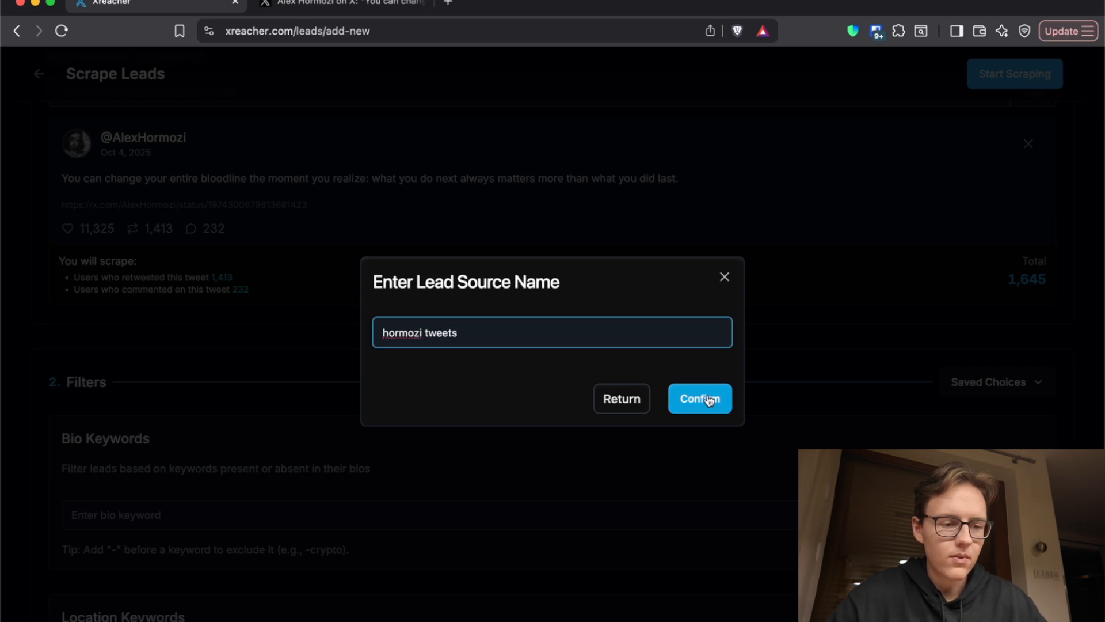
left_click(709, 399)
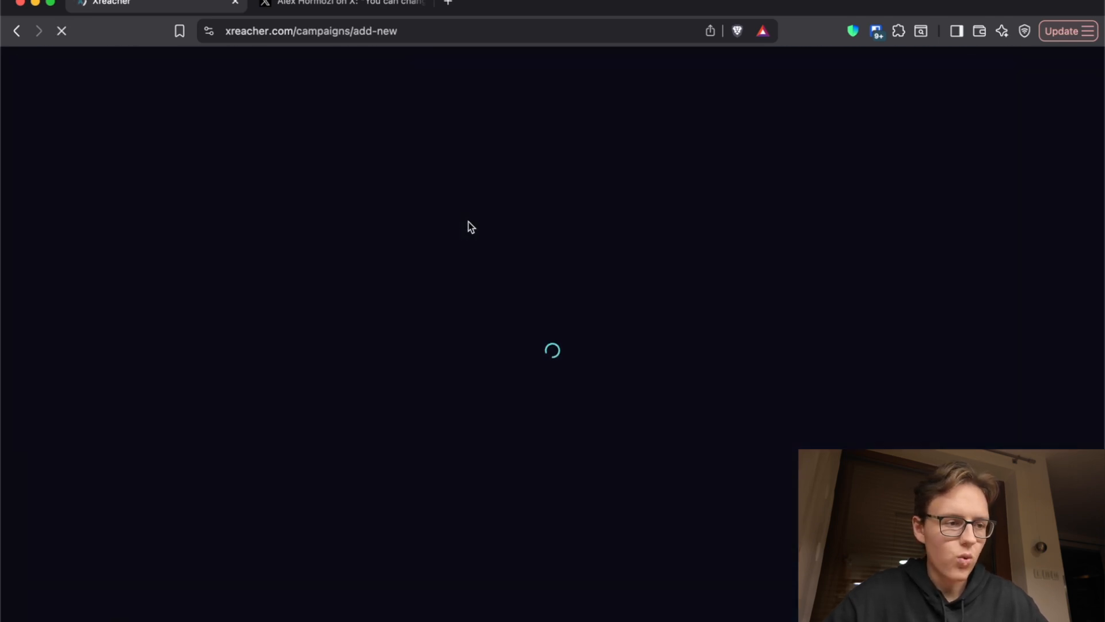
Step: Start a new initial message reading "Hey [name], would you be down to try Twitter outreach for Free if I'd help you", using the first-name placeholder
left_click(321, 137)
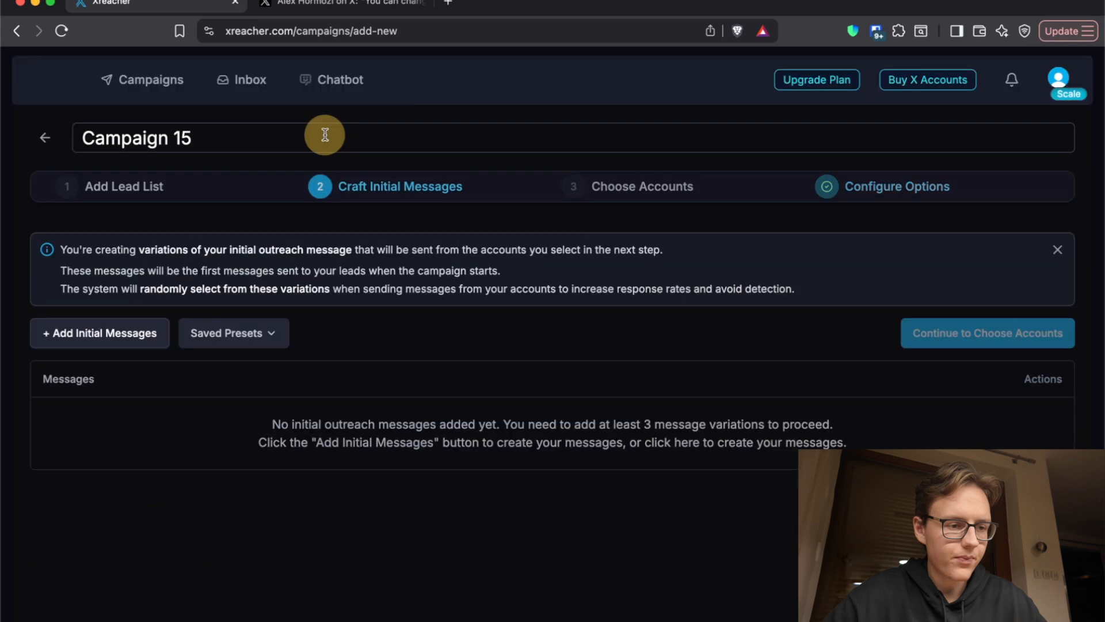
left_click(122, 341)
left_click(388, 292)
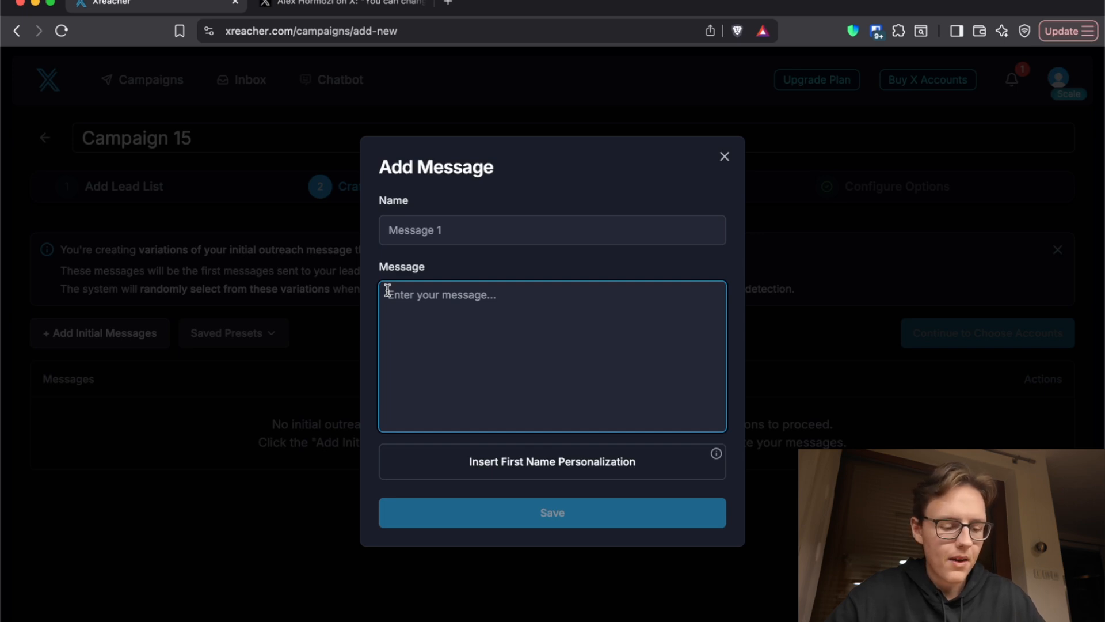
type("Hey")
left_click(466, 461)
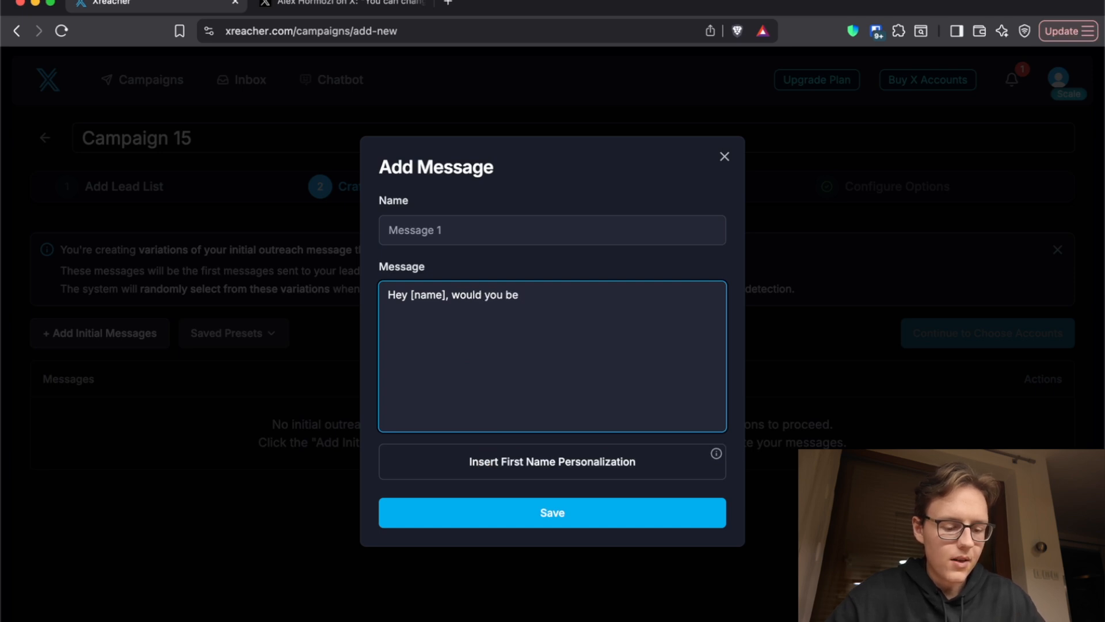
type(", would you be down")
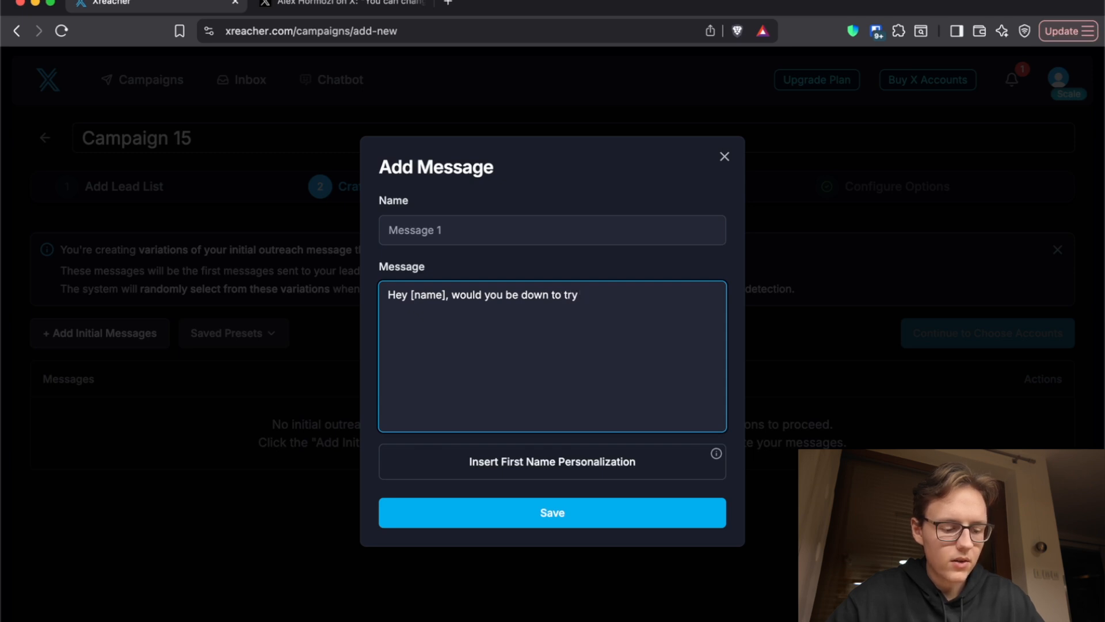
type("to try Twitter")
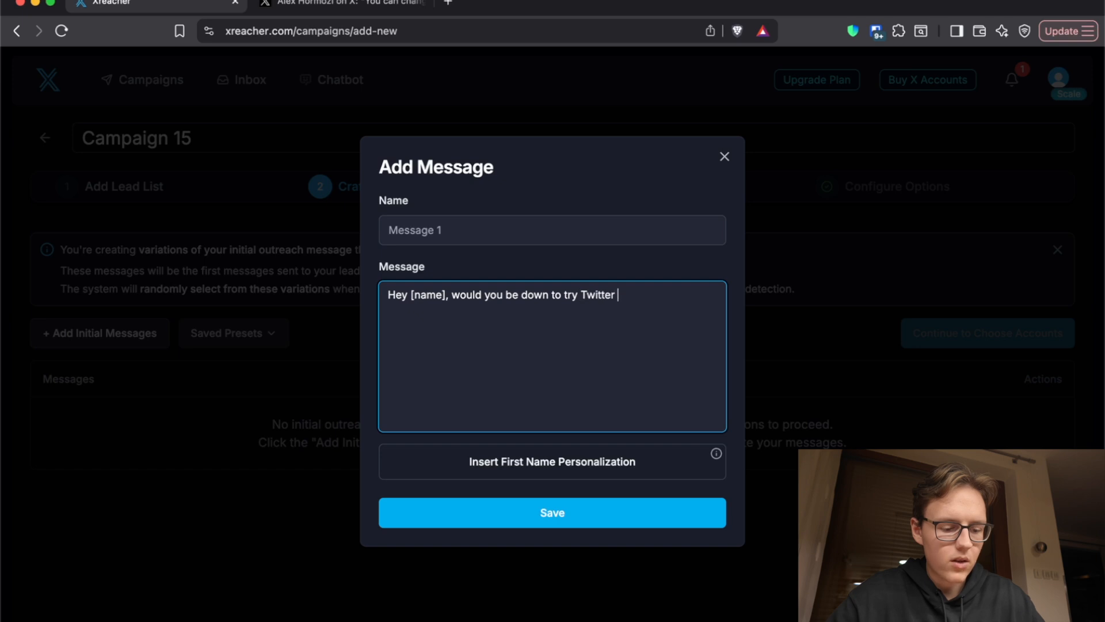
type(" outreach for Free if I'd help you")
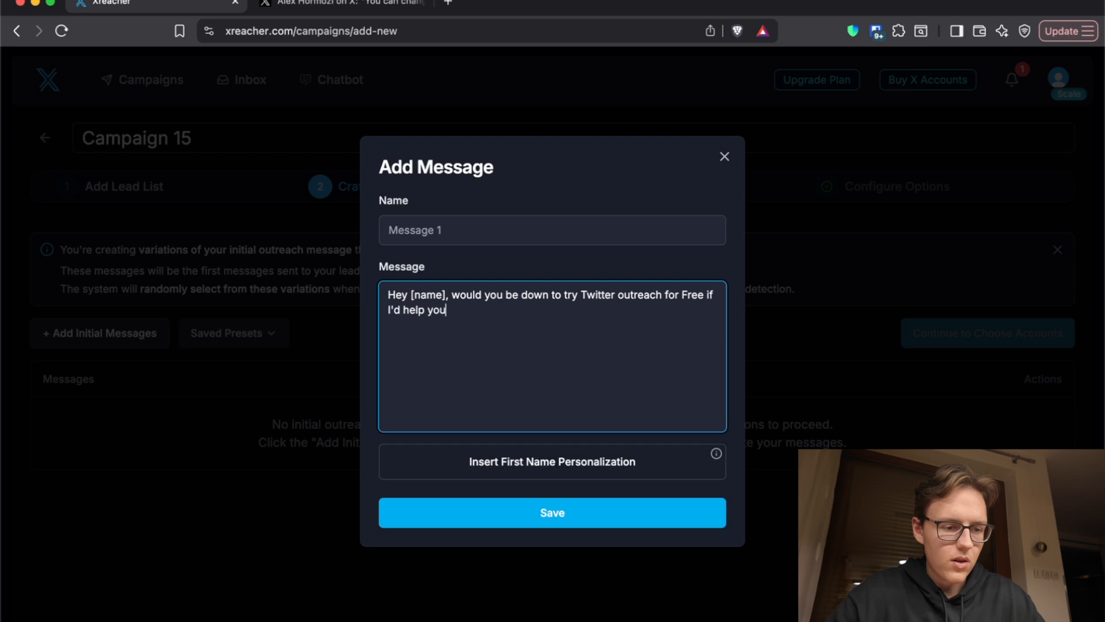
Step: Complete the message with "set everything up within 5 minutes? No hidden fees" and save it
type("ery")
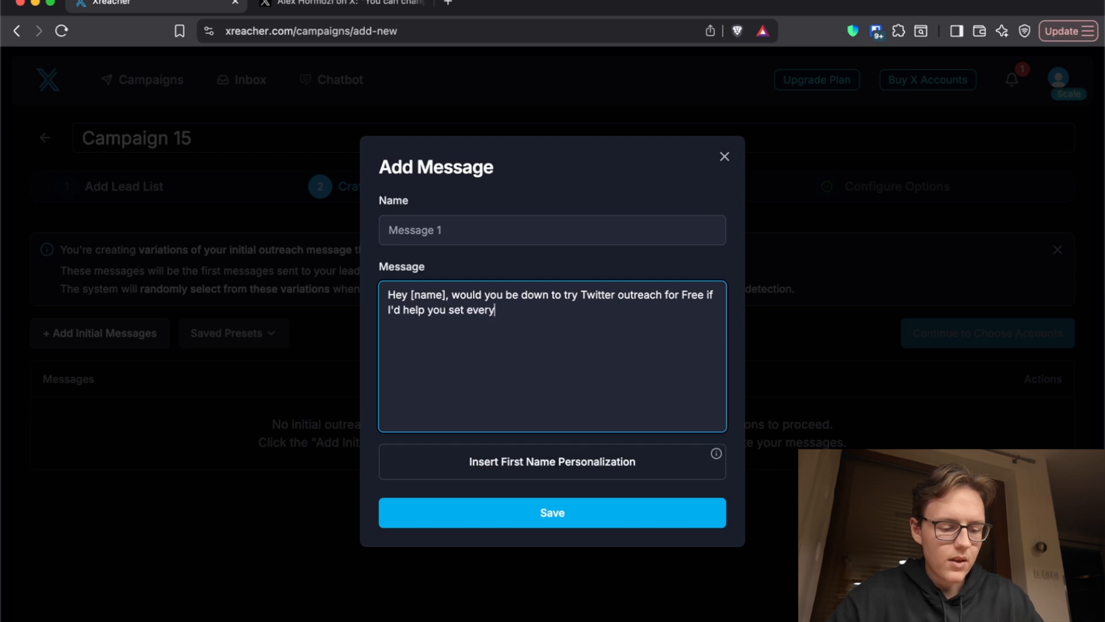
type("thing up with")
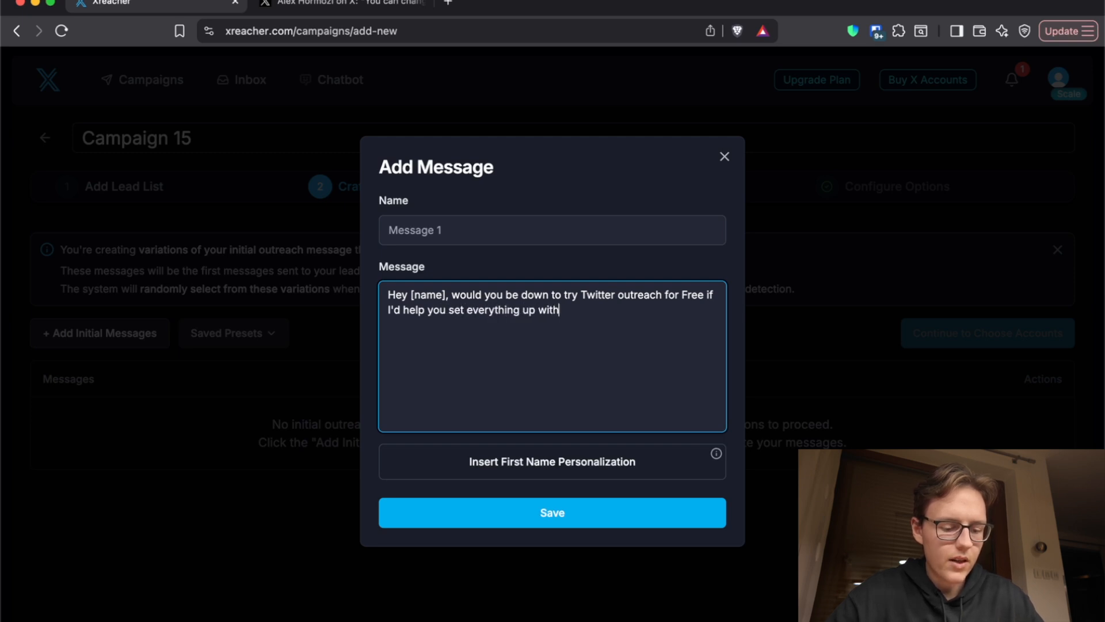
type("in 5 minutes? No")
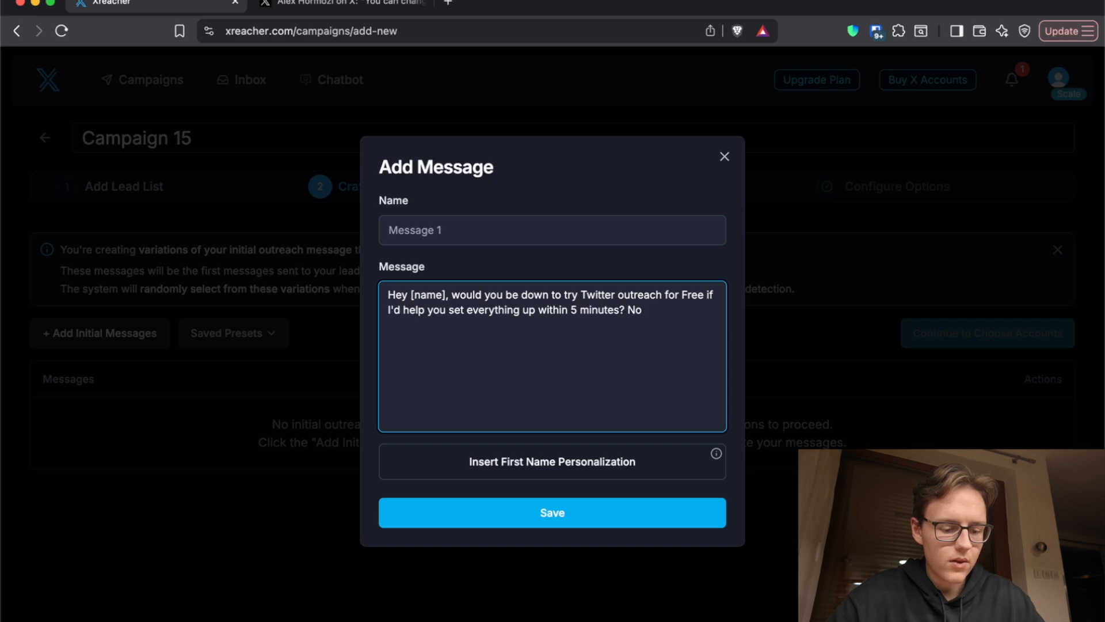
type("hidden fees")
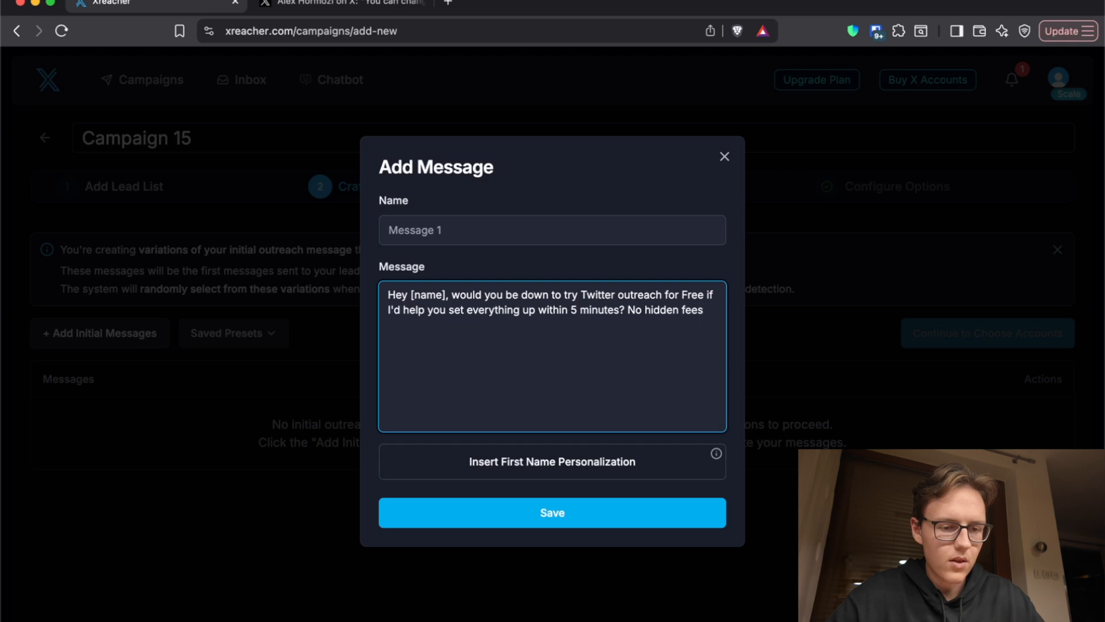
left_click(502, 521)
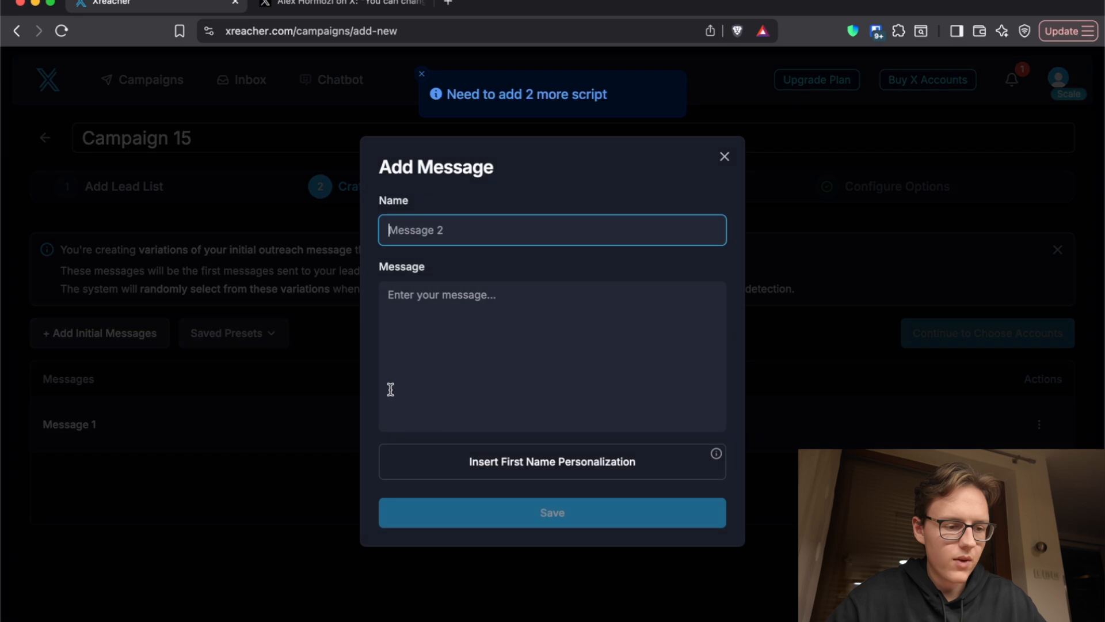
Step: Copy the full text of Message 1 and leave it without editing
left_click(274, 378)
left_click(288, 433)
triple_click(465, 309)
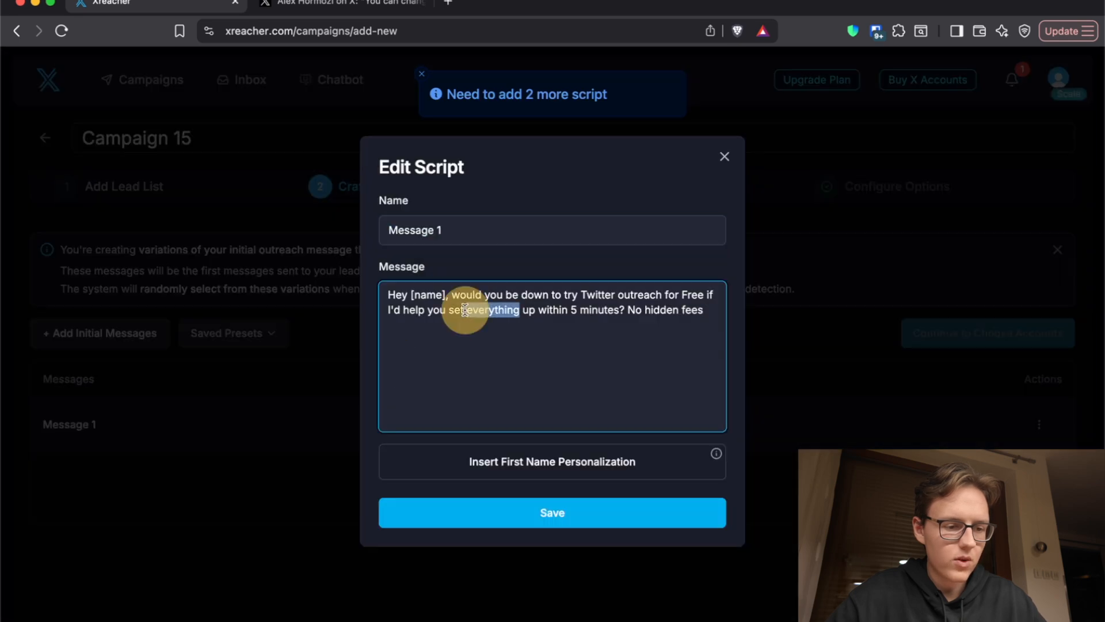
key("super+c")
left_click(357, 332)
Step: Add a second message variation from the copied text, with the greeting replaced by "Hi", and save it
left_click(148, 338)
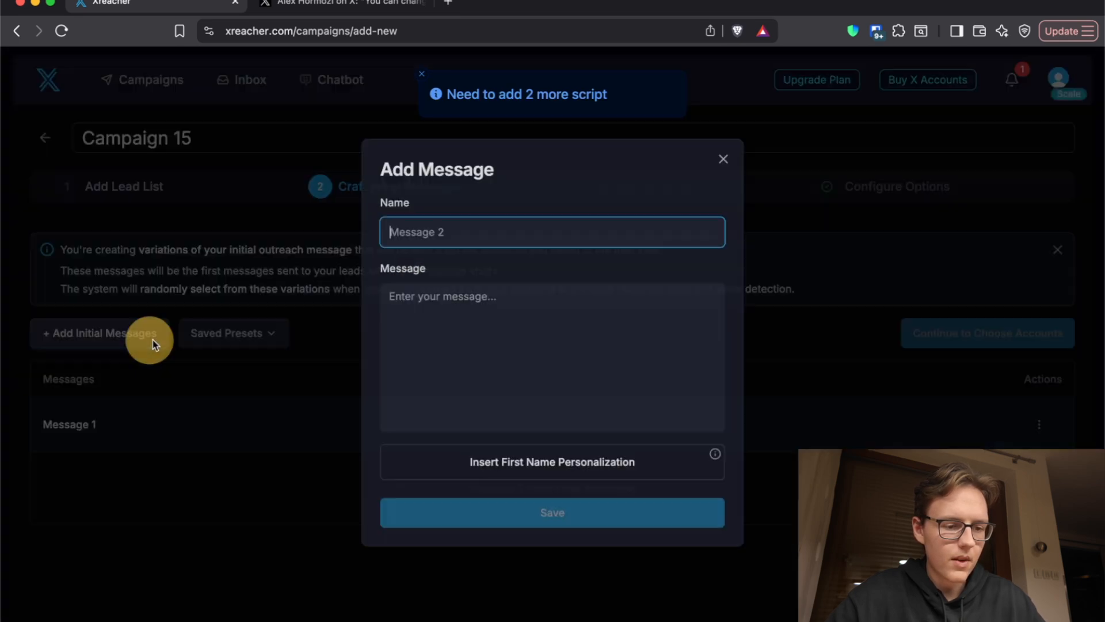
key("super+v")
double_click(398, 294)
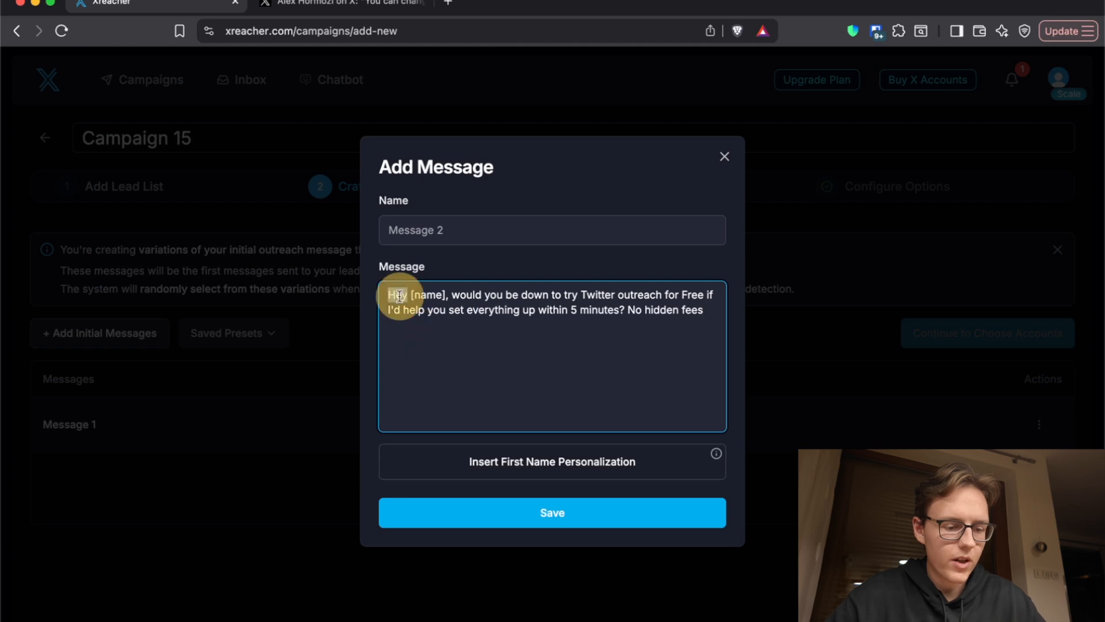
type("Hi")
left_click(486, 515)
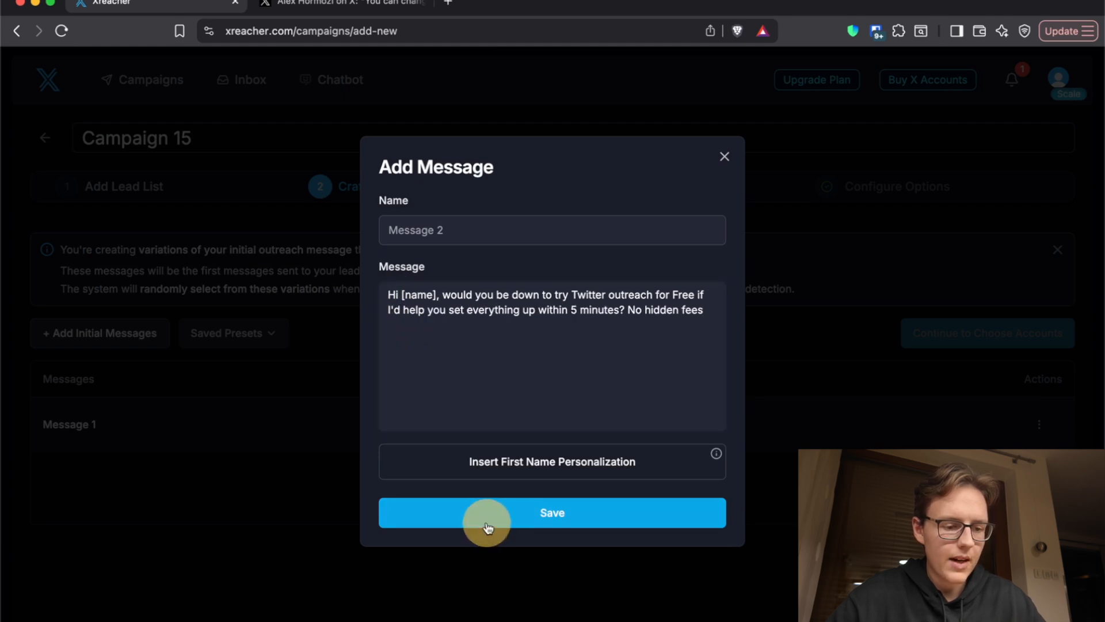
Step: Add a third message variation from the copied text, with the greeting replaced by "Hello", and save it
left_click(119, 333)
left_click(399, 354)
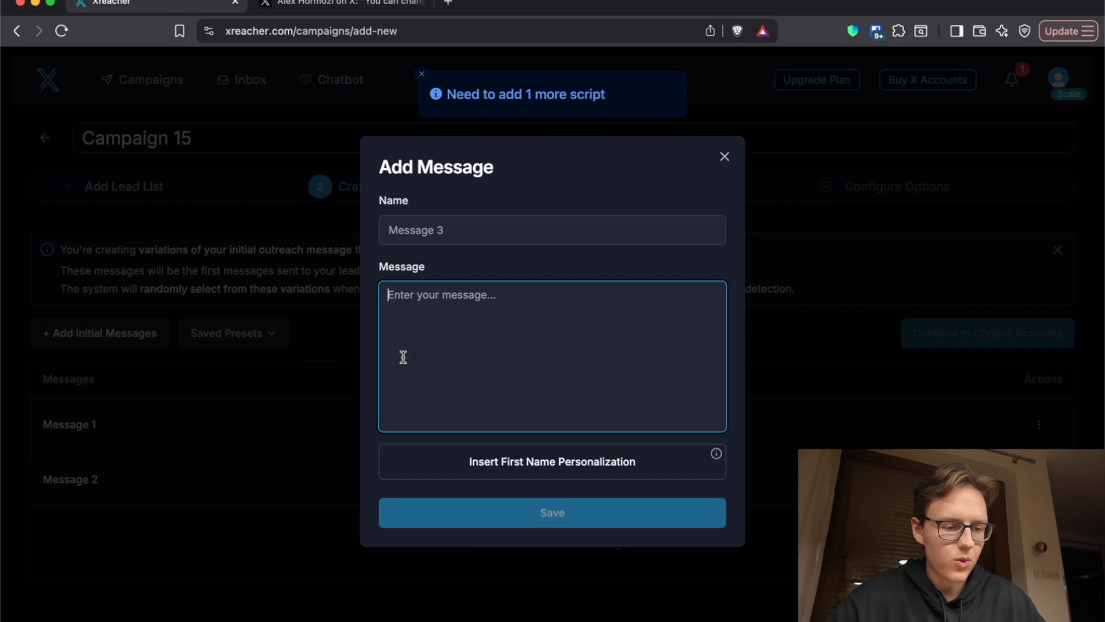
key("super+v")
double_click(398, 295)
key("BackSpace")
type("Hello")
left_click(486, 525)
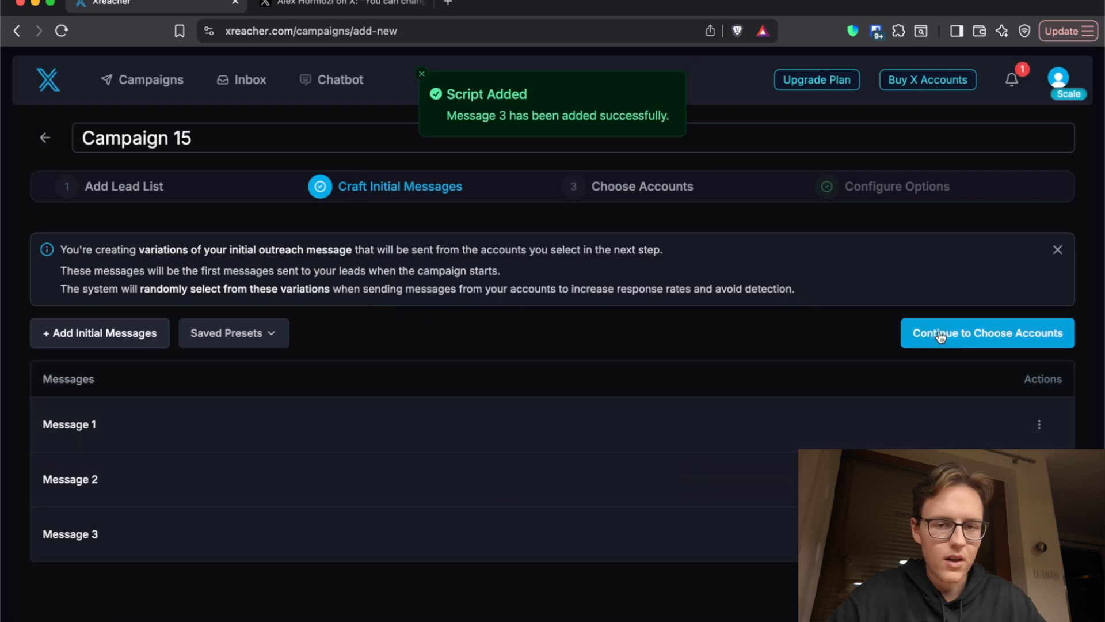
Step: Continue to choosing accounts and open the form for connecting an X account using cookies
left_click(942, 334)
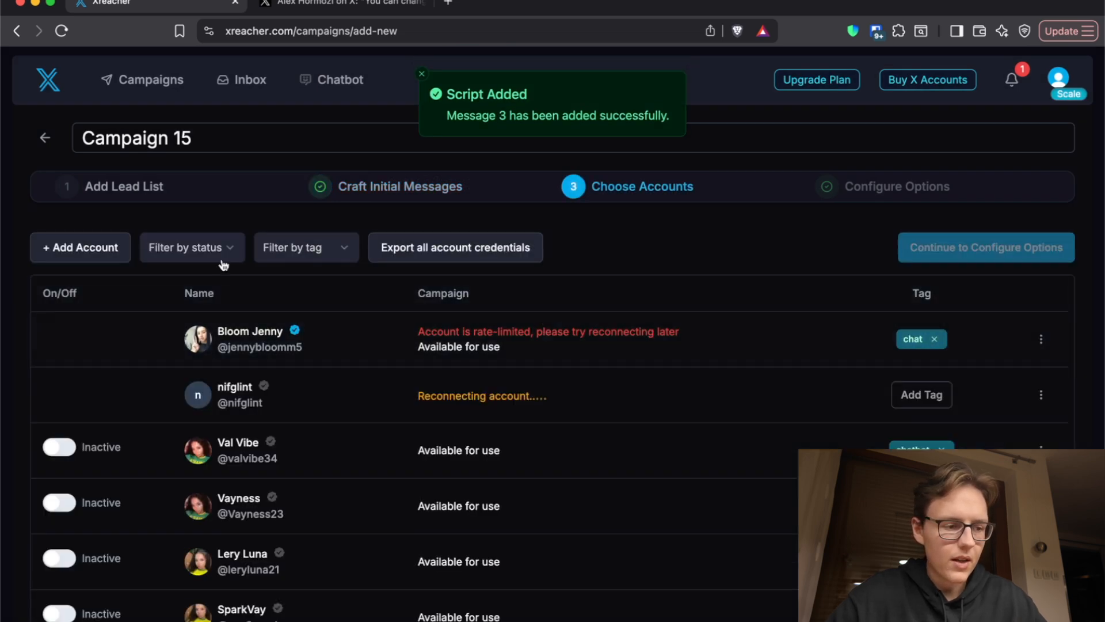
left_click(79, 249)
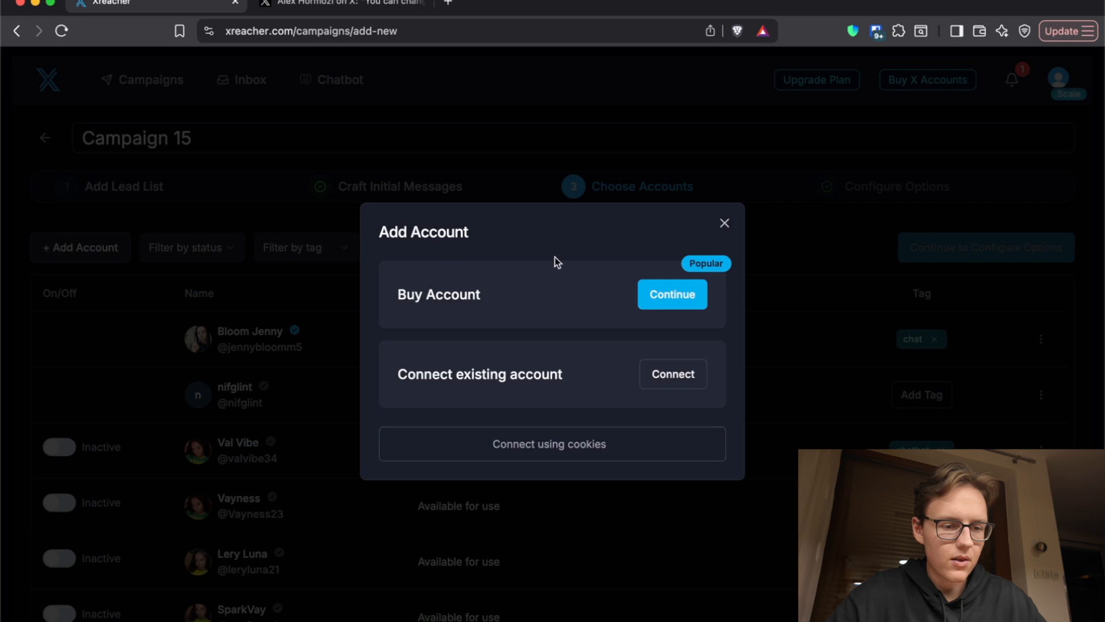
left_click(666, 381)
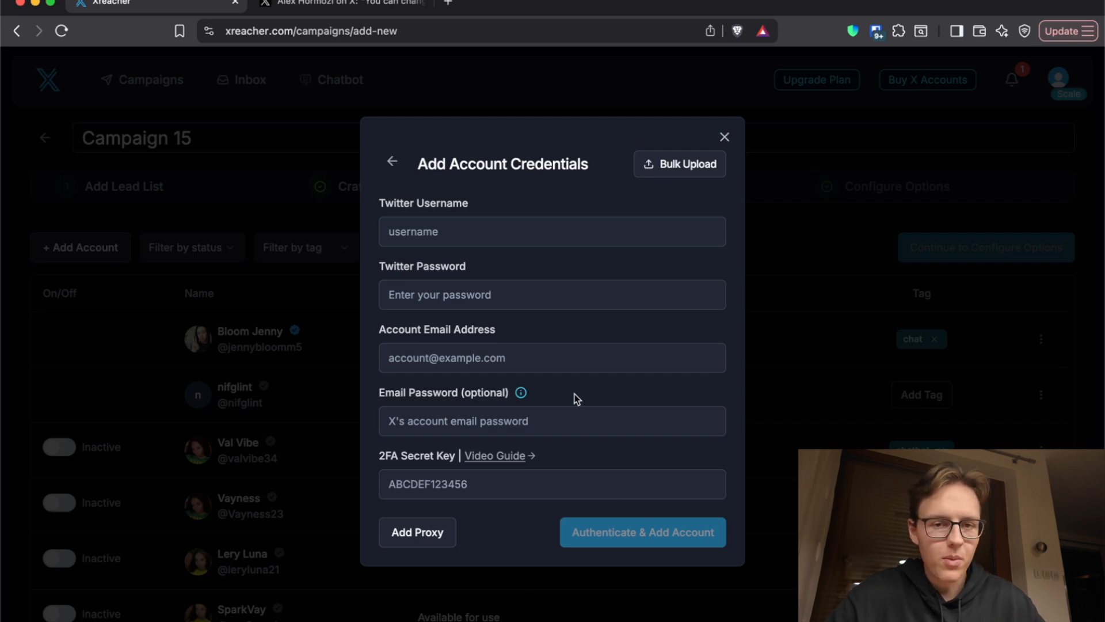
left_click(394, 161)
left_click(484, 444)
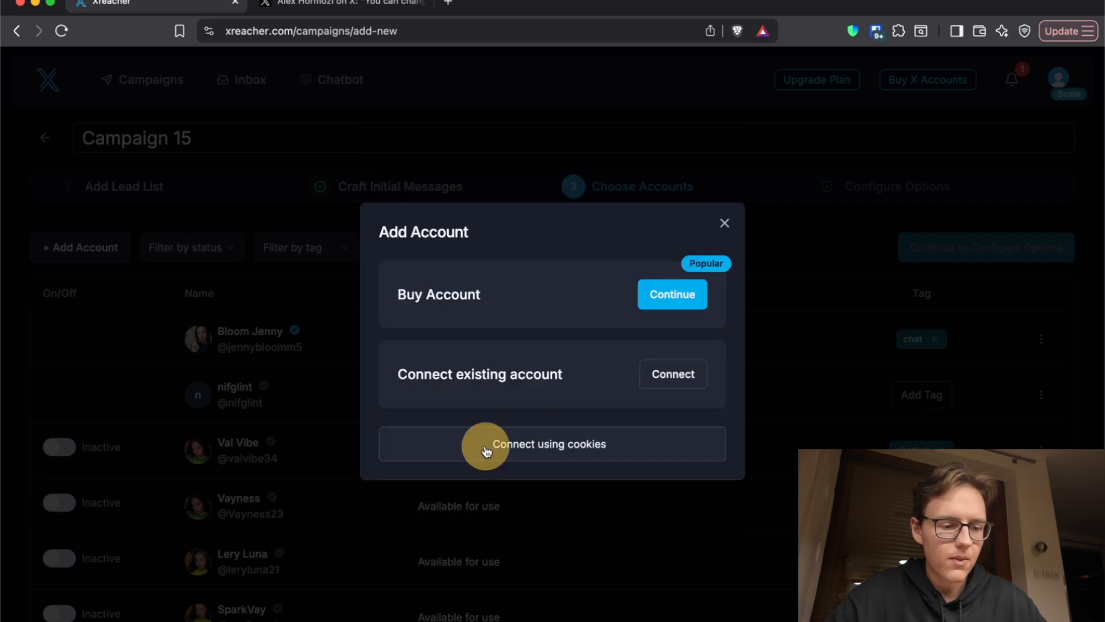
Step: Switch to the open X post and inspect the page's network requests in the developer tools
left_click(297, 11)
right_click(1059, 280)
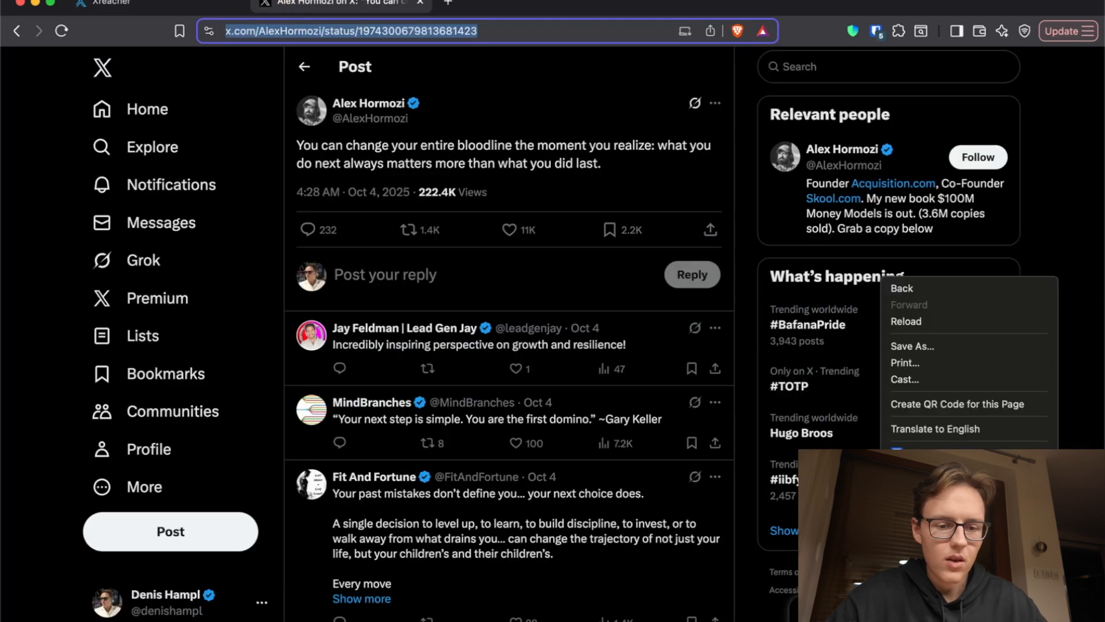
left_click(910, 496)
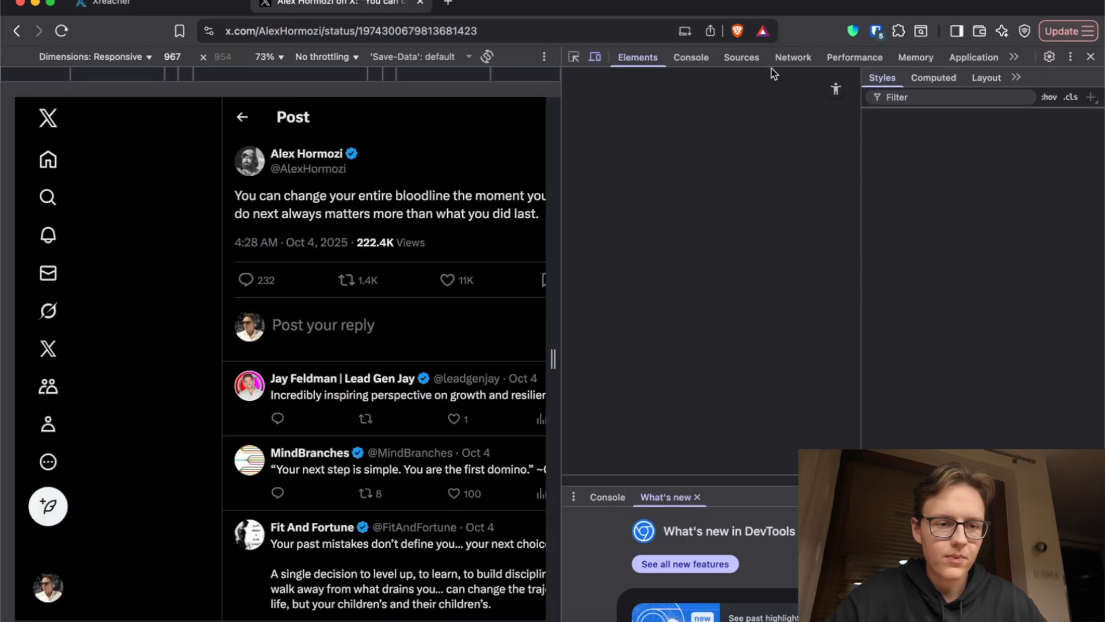
left_click(777, 58)
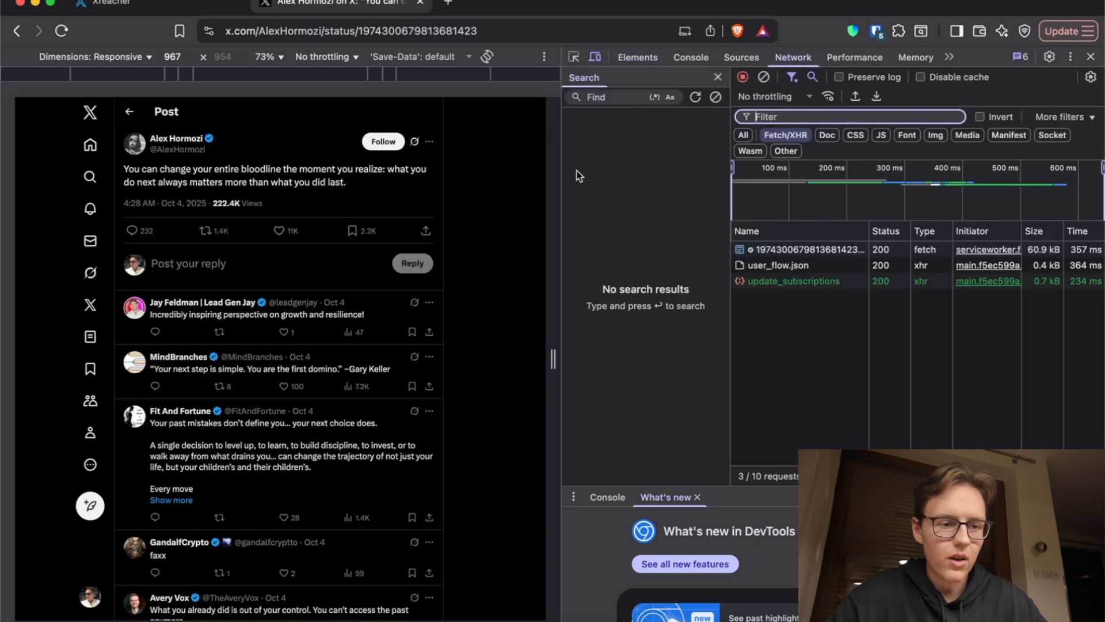
left_click_drag(554, 177, 488, 178)
Step: Search the network requests for "cookie" and open the matching cookie header of the post's page request
left_click(592, 95)
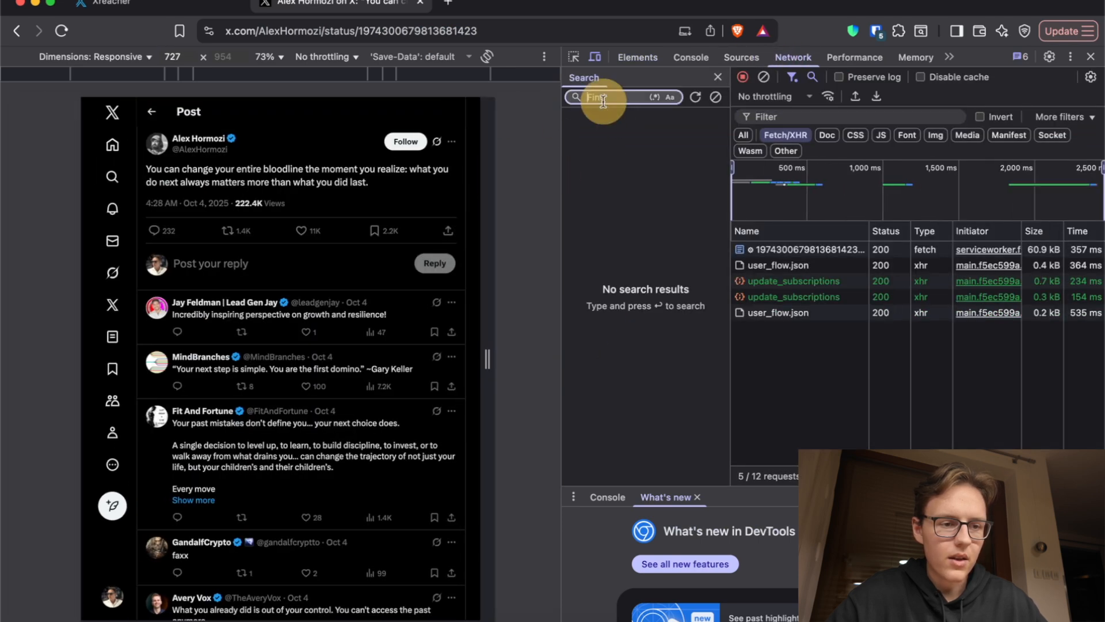
type("cookie")
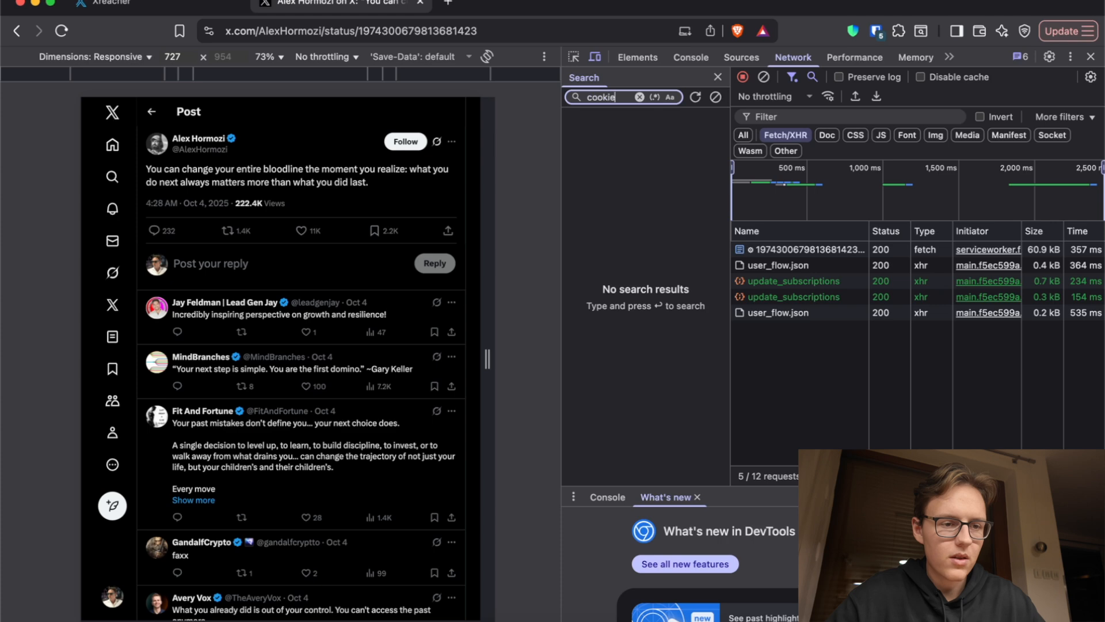
key("Return")
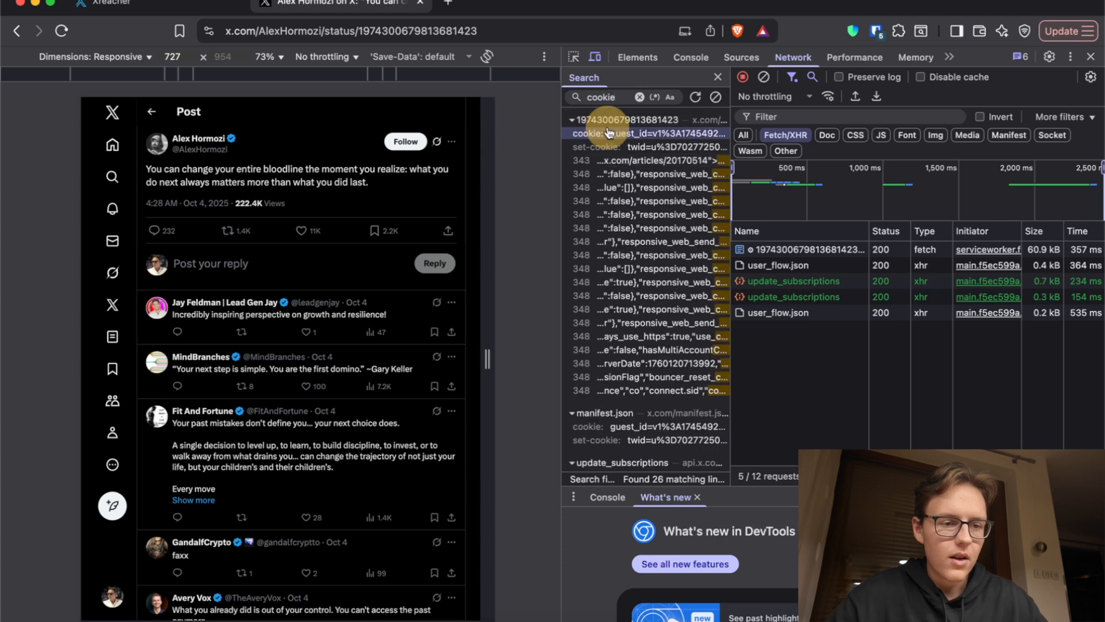
left_click_drag(561, 188, 486, 187)
left_click(523, 133)
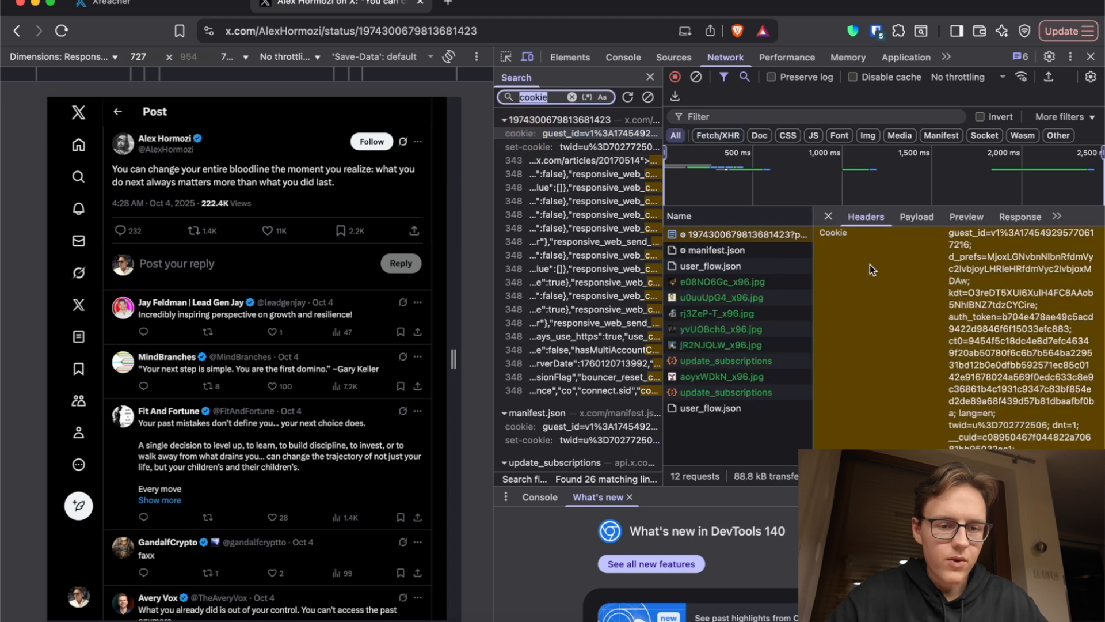
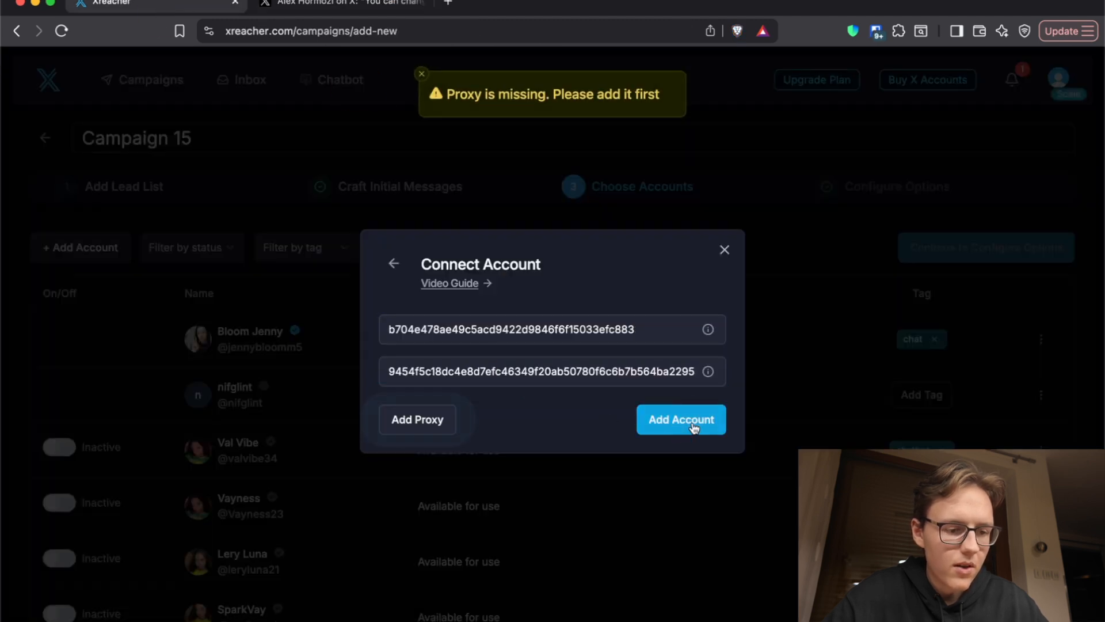
Step: Open the proxy entry for the X account being connected using cookies
left_click(433, 420)
left_click(420, 264)
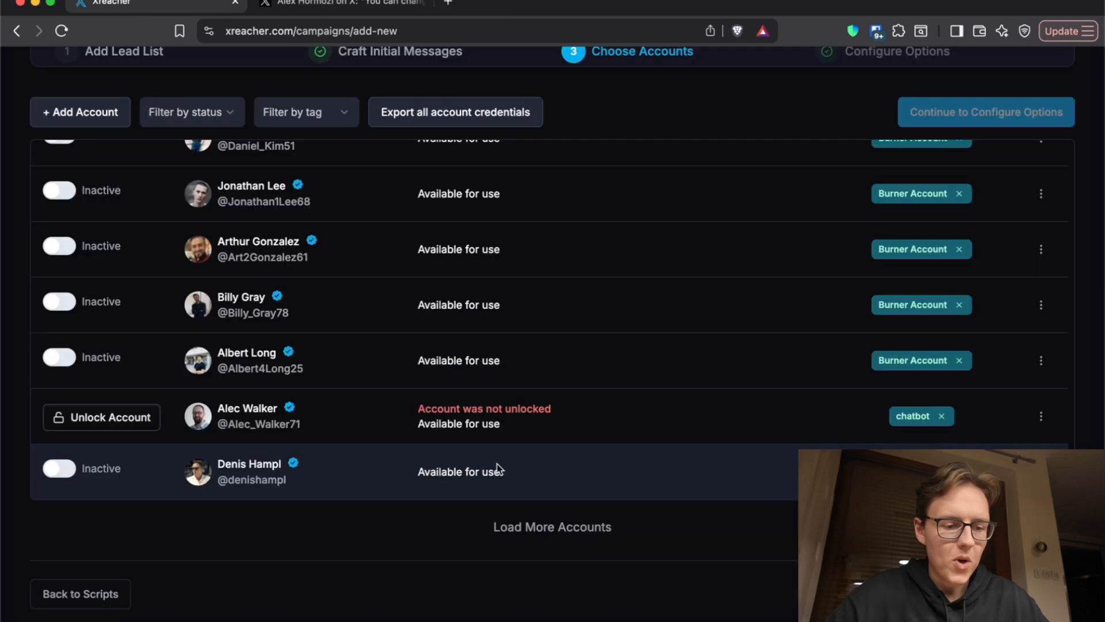
Step: Activate the last X account in the list for the campaign and continue to configuring options
left_click(60, 468)
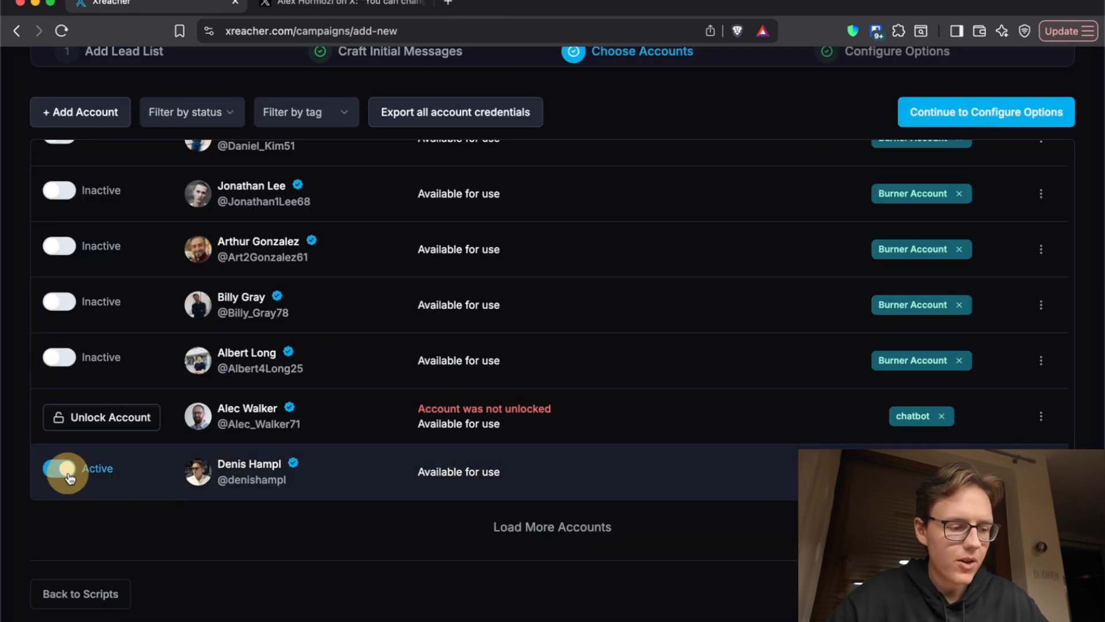
left_click(987, 109)
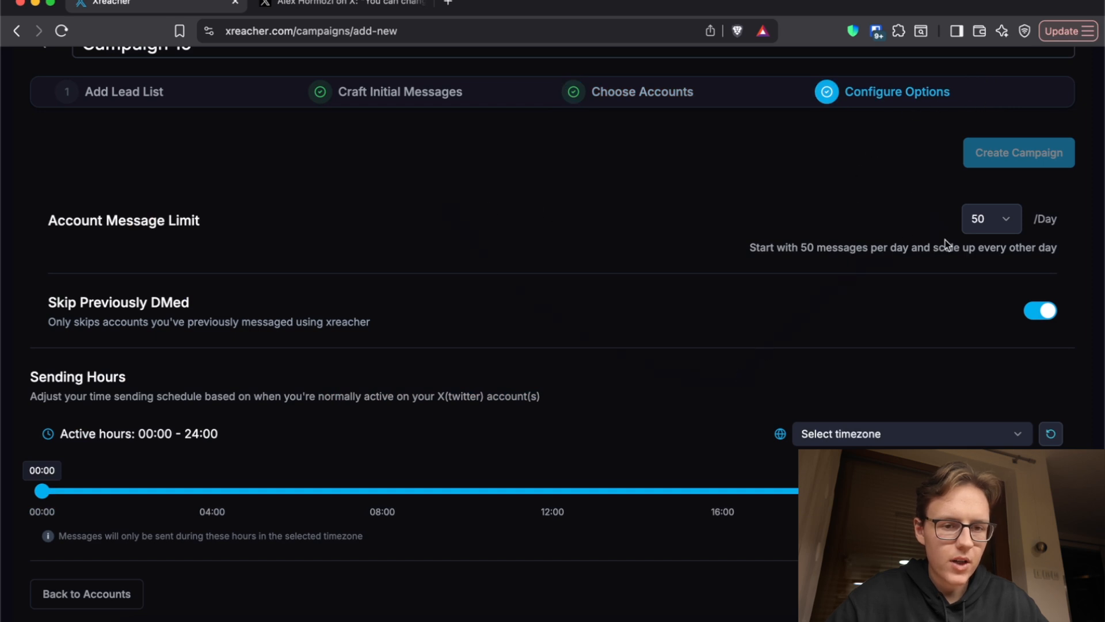
Step: Go back to the lead lists, turn on the "hormozi tweets" list and return to configuring options
left_click(138, 90)
left_click(77, 199)
scroll(993, 201, "up", 3)
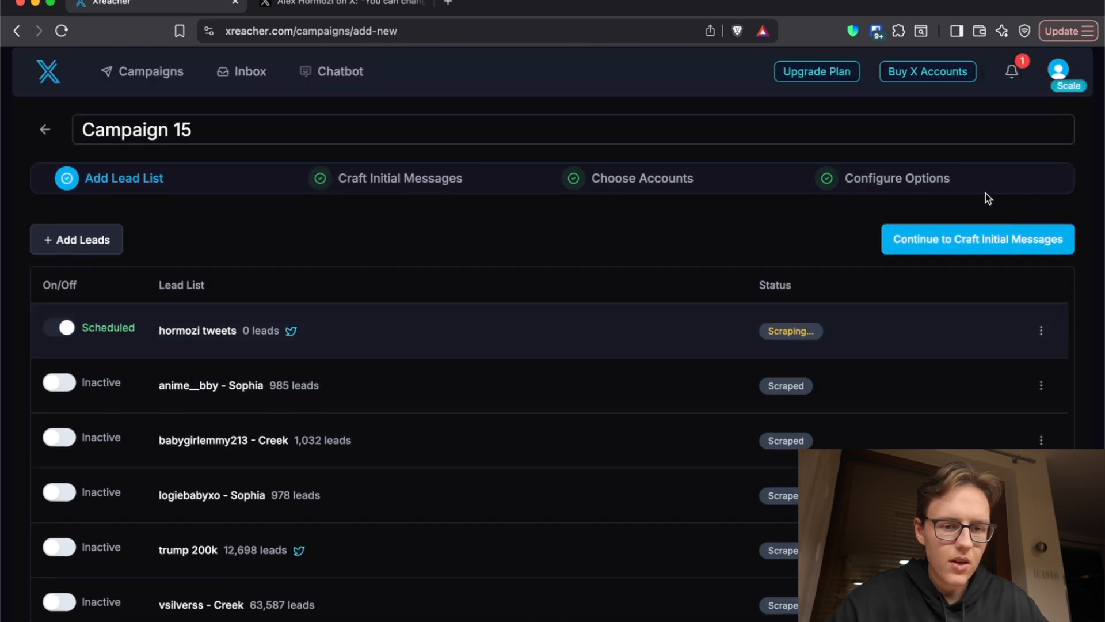
left_click(932, 178)
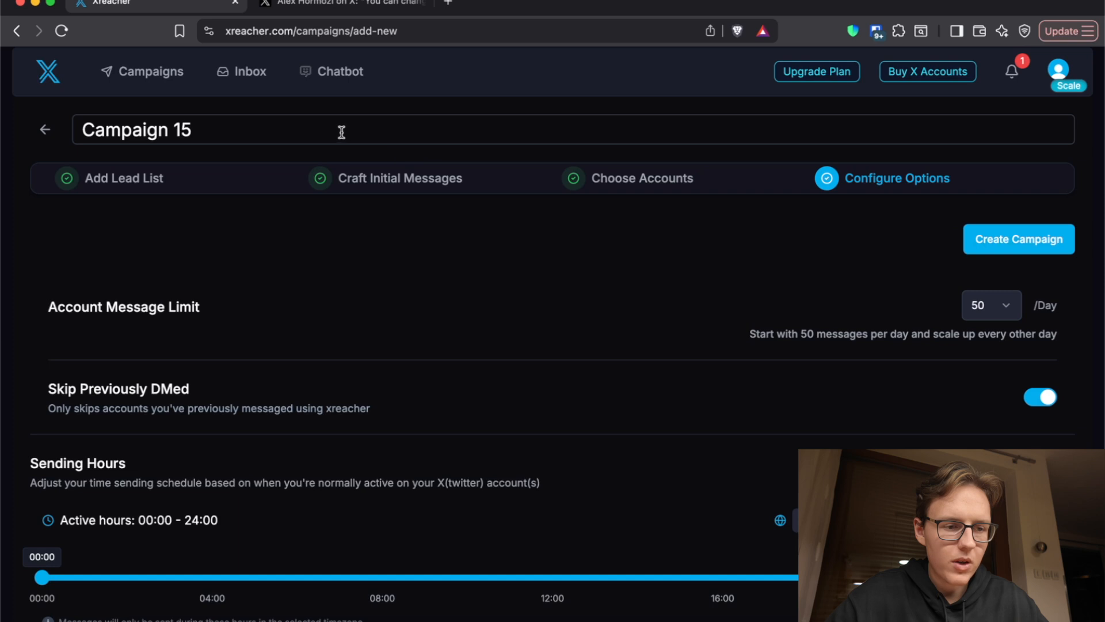
Step: Set the campaign's sending hours to 08:00–20:00 in the (UTC+02:00) Europe/Malta timezone
scroll(826, 264, "down", 2)
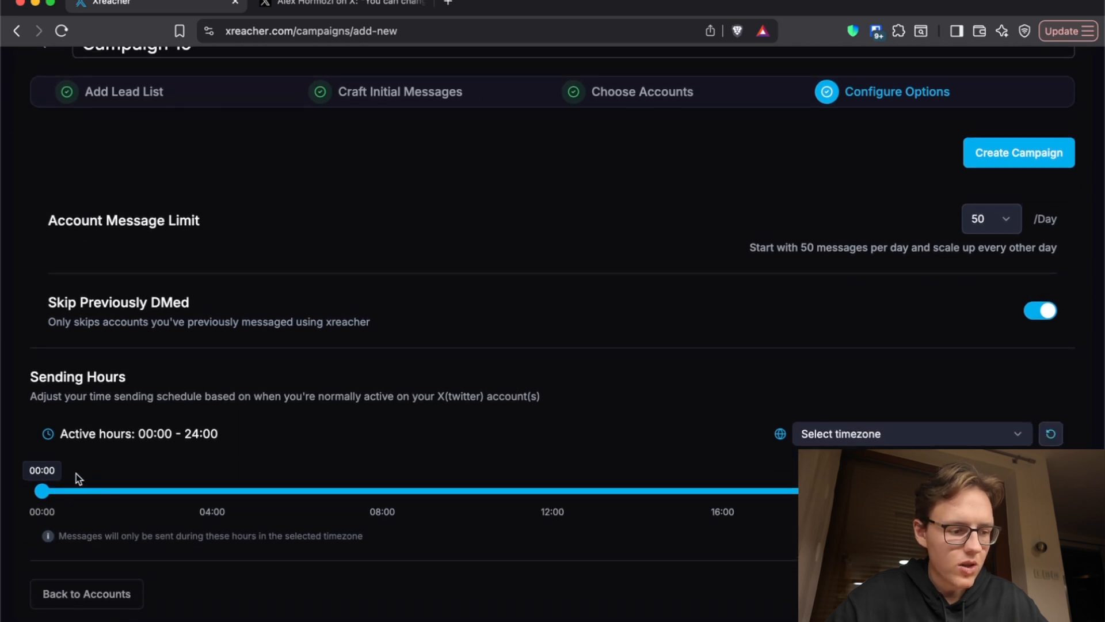
left_click_drag(42, 490, 382, 491)
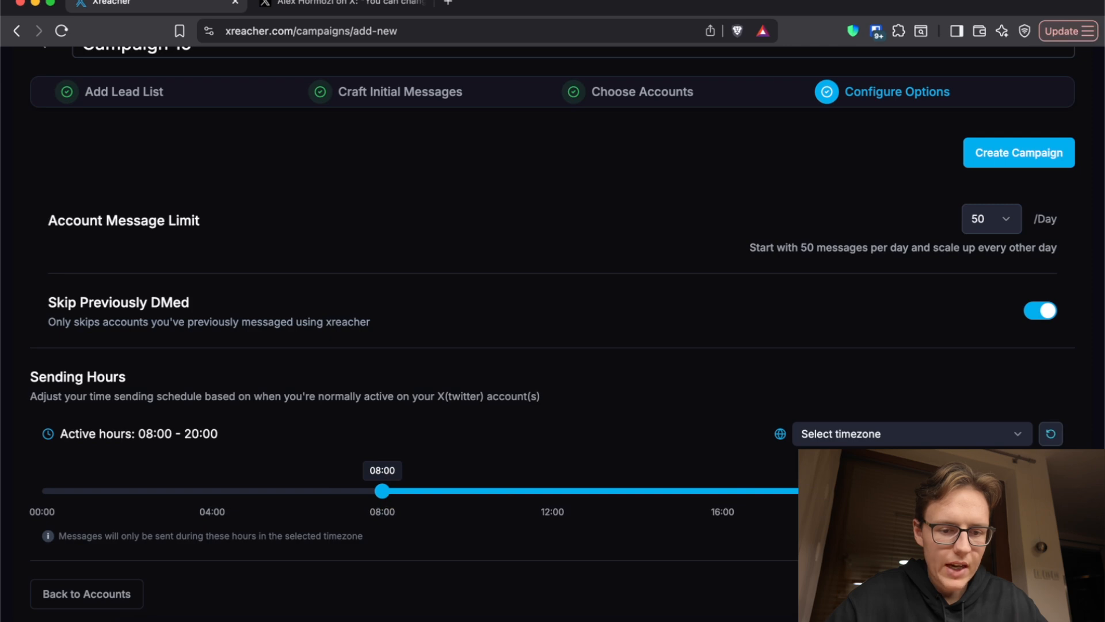
left_click(883, 435)
scroll(882, 236, "down", 5)
scroll(882, 234, "down", 20)
scroll(882, 233, "down", 5)
left_click(882, 209)
Step: Choose an account message limit of 50 per day and create the campaign
left_click(996, 227)
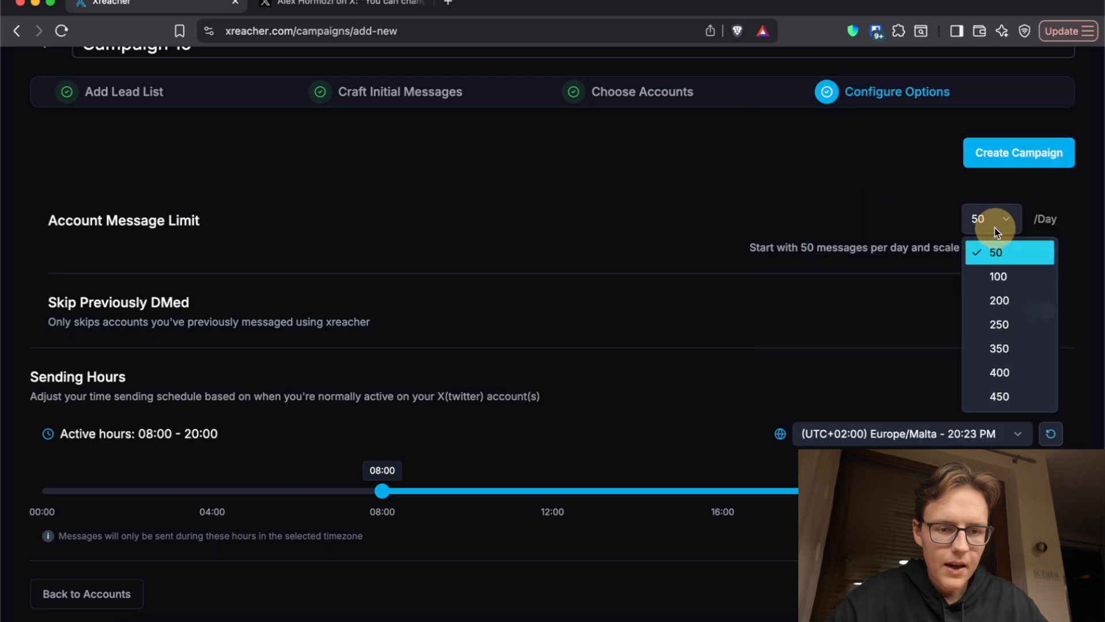
left_click(996, 263)
left_click(992, 166)
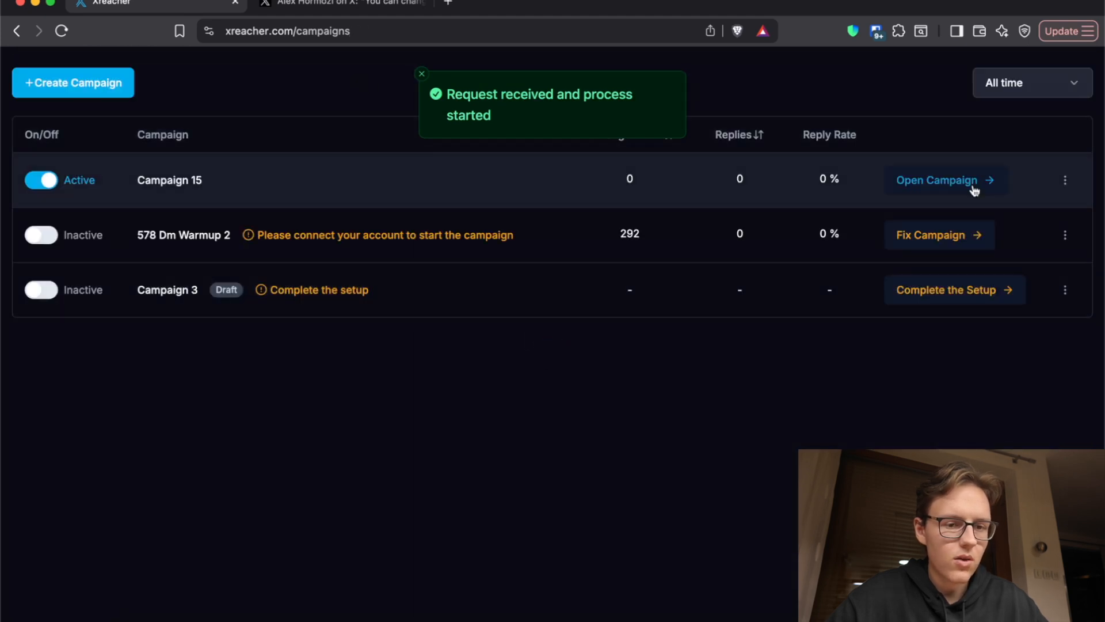
Step: Open Campaign 15 and switch it off and on again
left_click(944, 180)
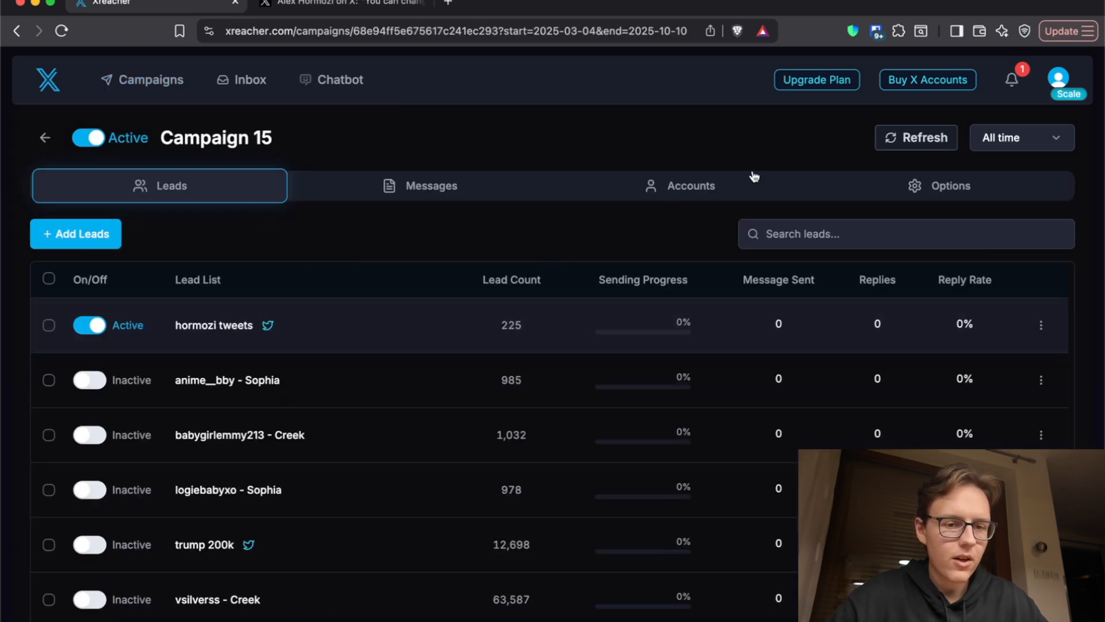
left_click(89, 138)
left_click(91, 143)
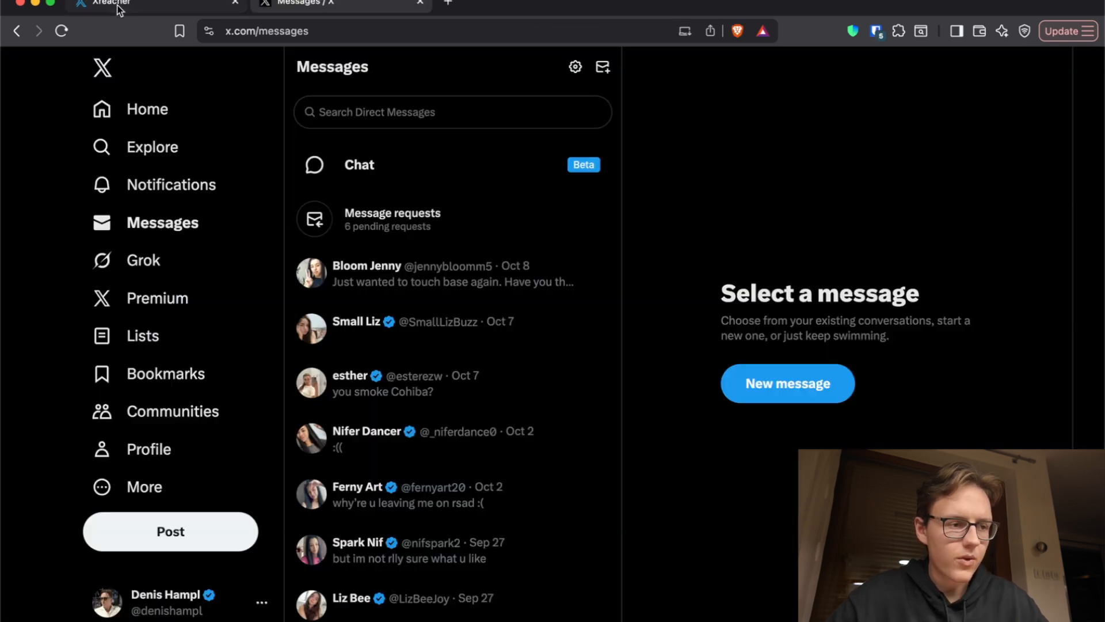
Step: Return to Xreacher, set Campaign 15's sending hours to 08:00–22:00 and switch to the X messages page
left_click(117, 11)
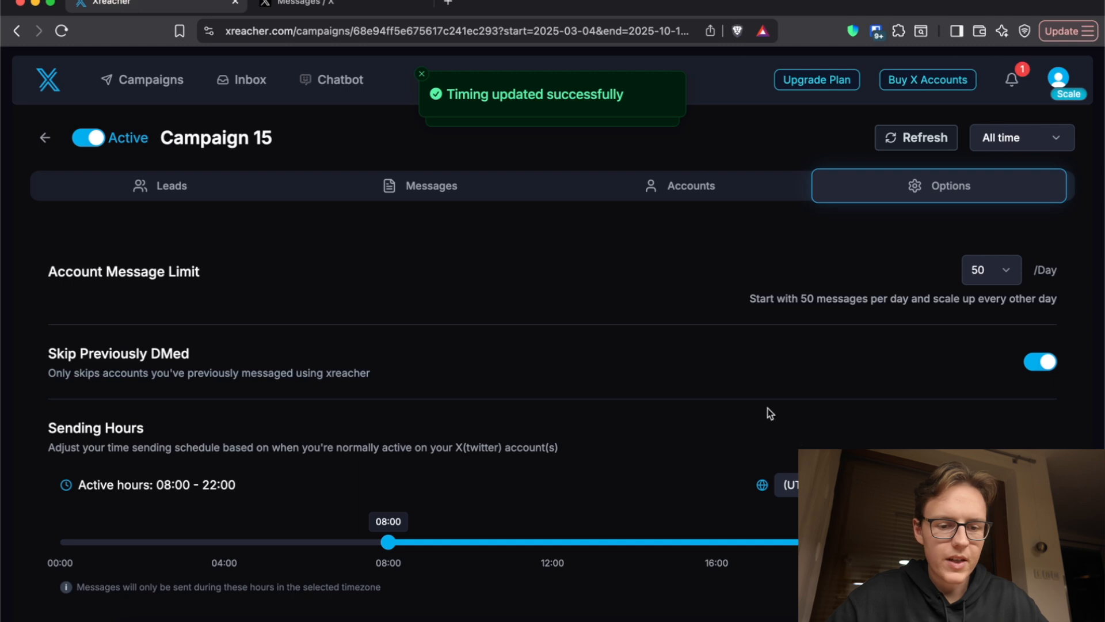
mouse_move(963, 542)
left_mouse_down()
mouse_move(881, 541)
mouse_move(963, 542)
left_mouse_up()
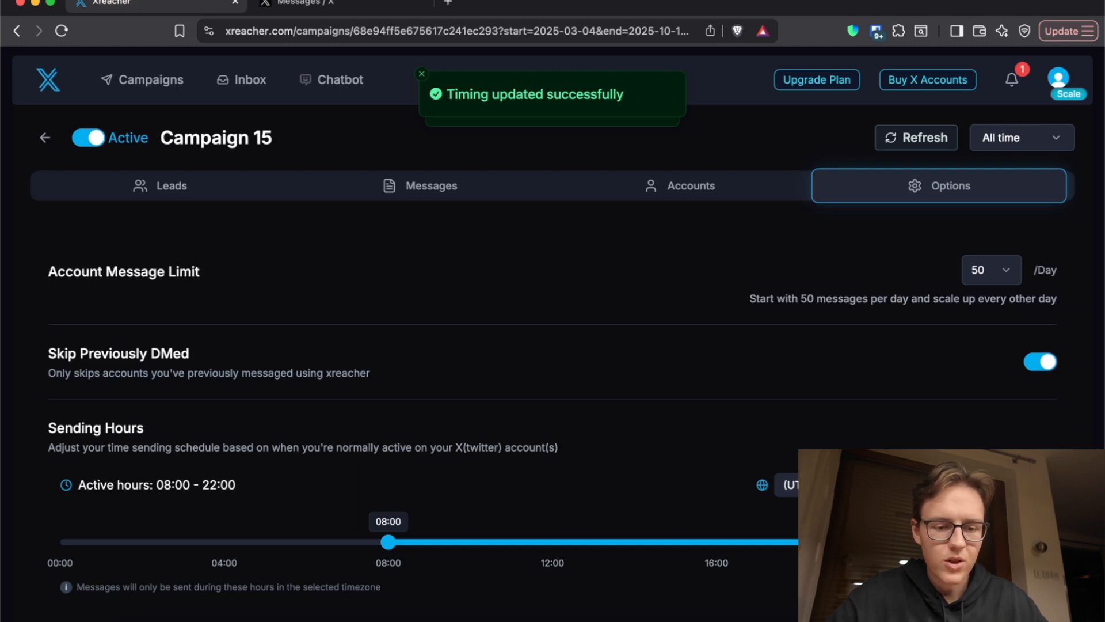
left_click(309, 8)
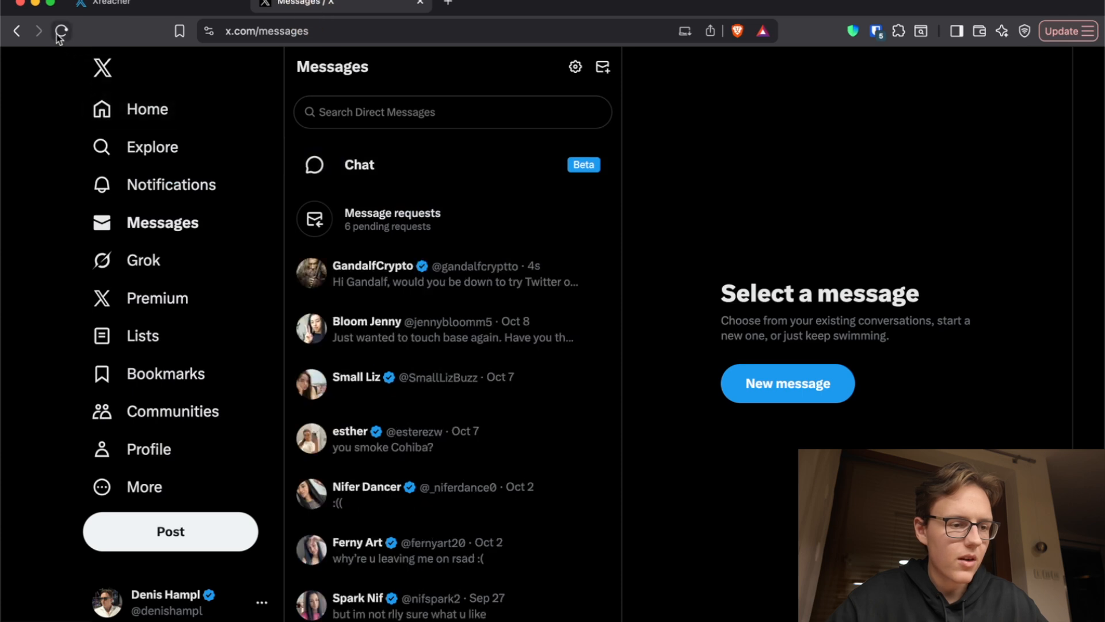